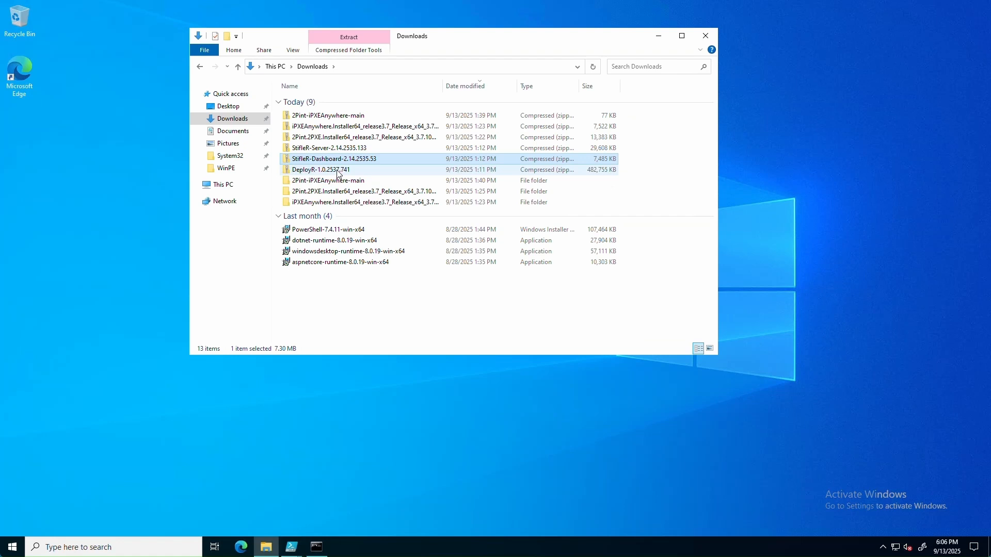
# Step: Unblock the downloaded DeployR zip in its Properties
pyautogui.rightClick(337, 170)
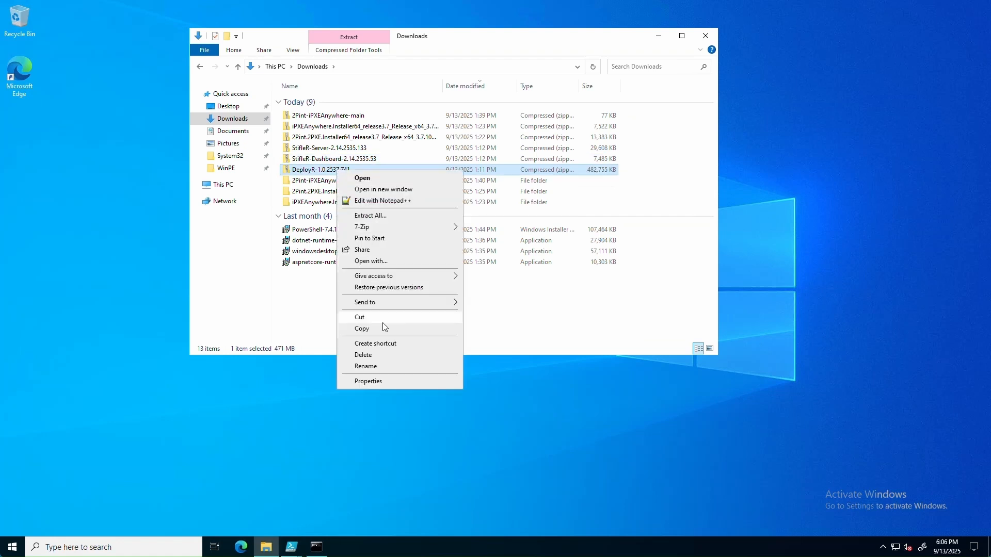
pyautogui.click(397, 382)
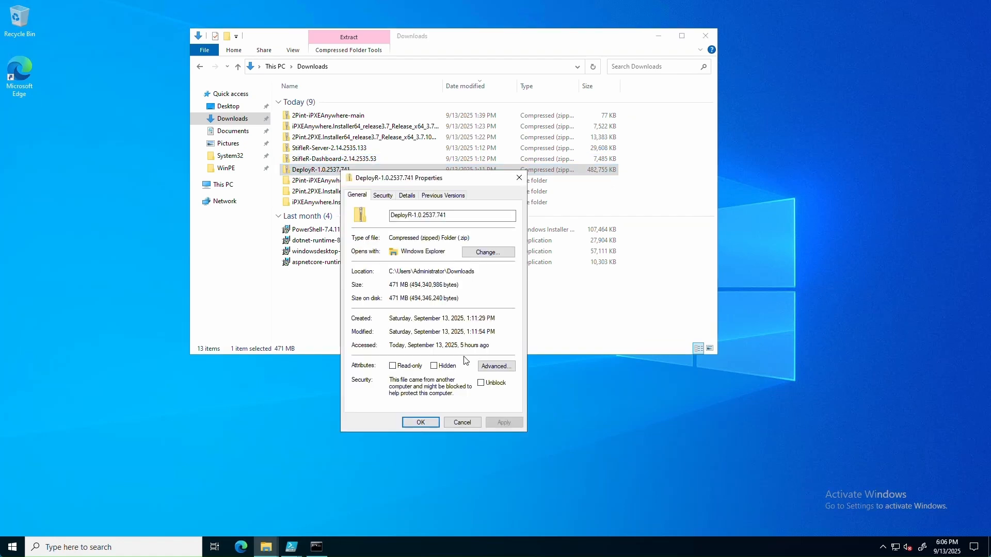
pyautogui.click(482, 384)
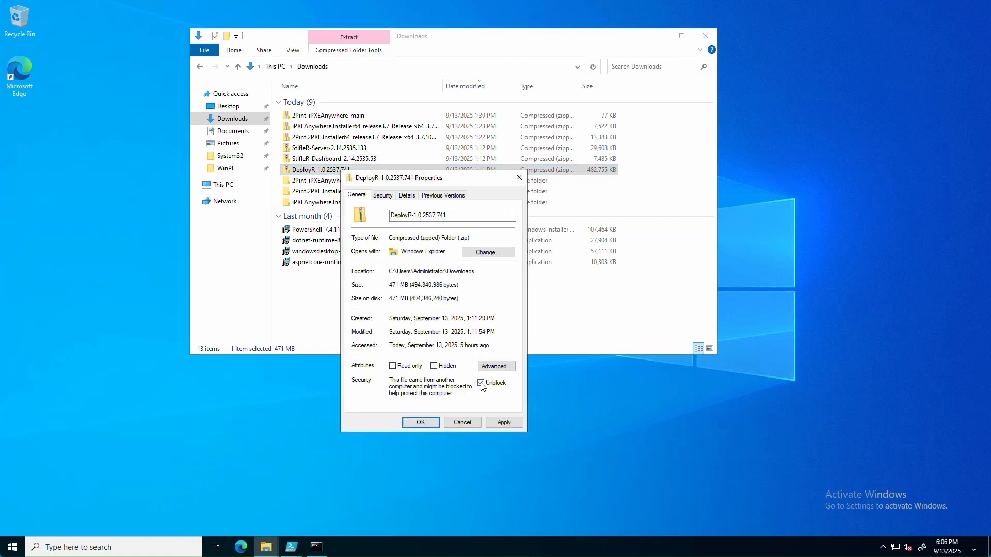
pyautogui.click(417, 423)
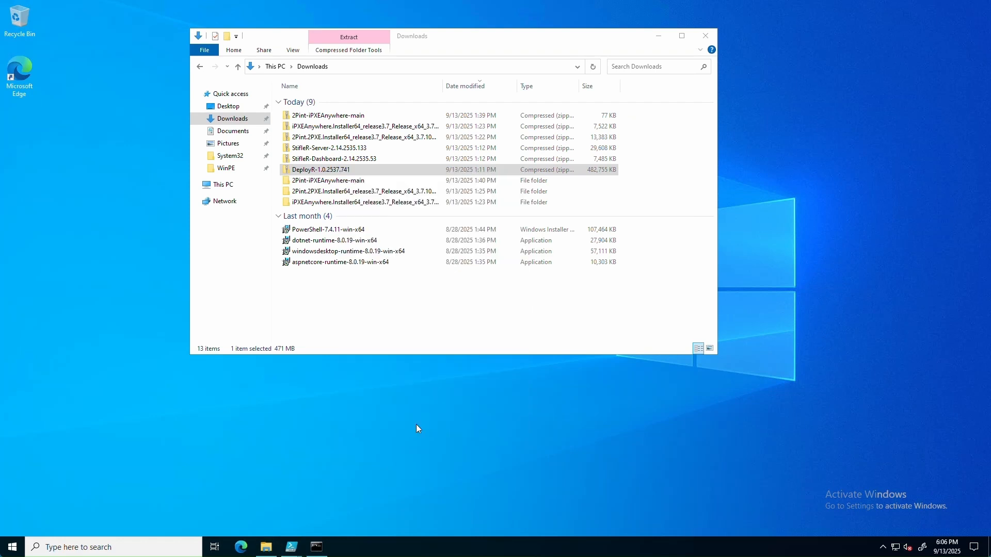
# Step: Extract the StifleR-Server-2.14.2535.133 zip into Downloads and open the extracted folder
pyautogui.click(346, 150)
pyautogui.rightClick(348, 152)
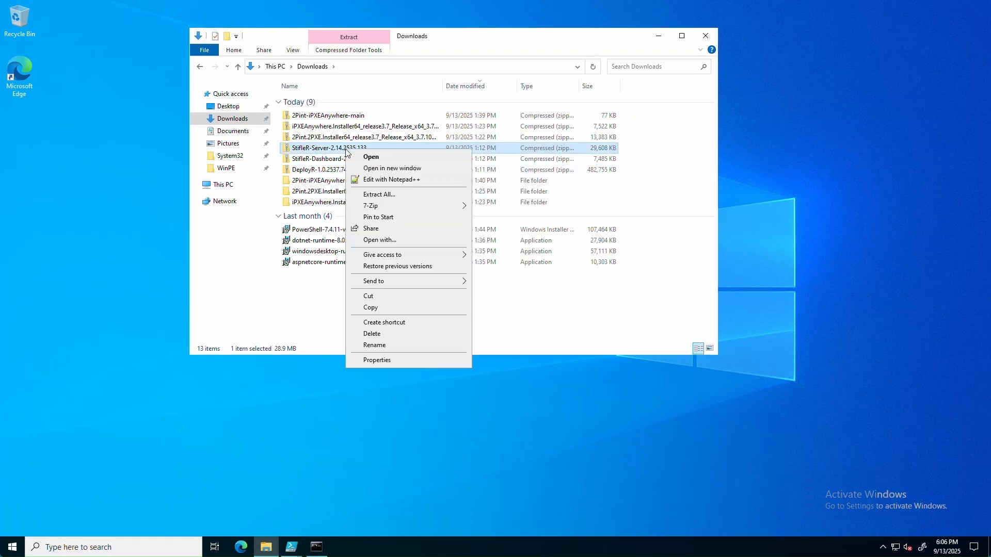
pyautogui.click(381, 196)
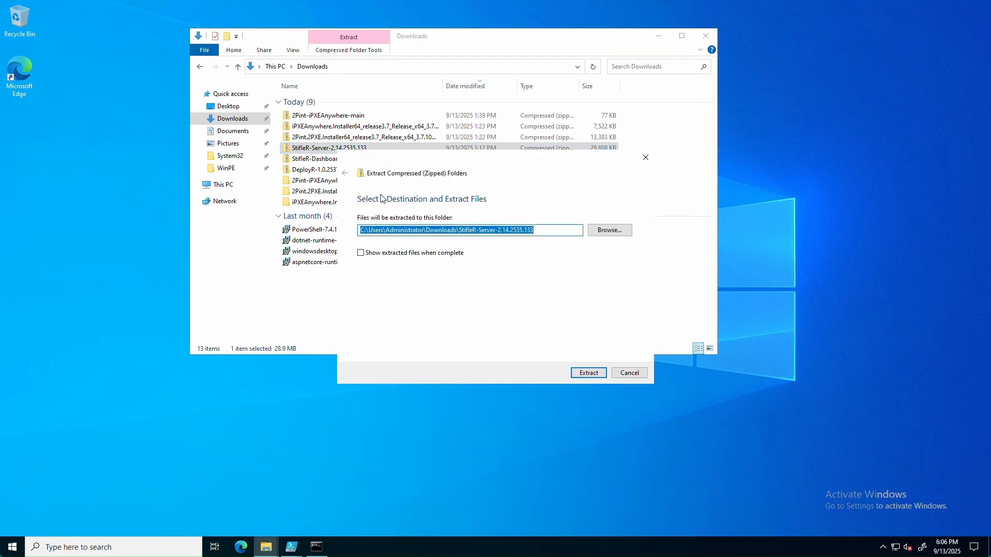
pyautogui.click(597, 374)
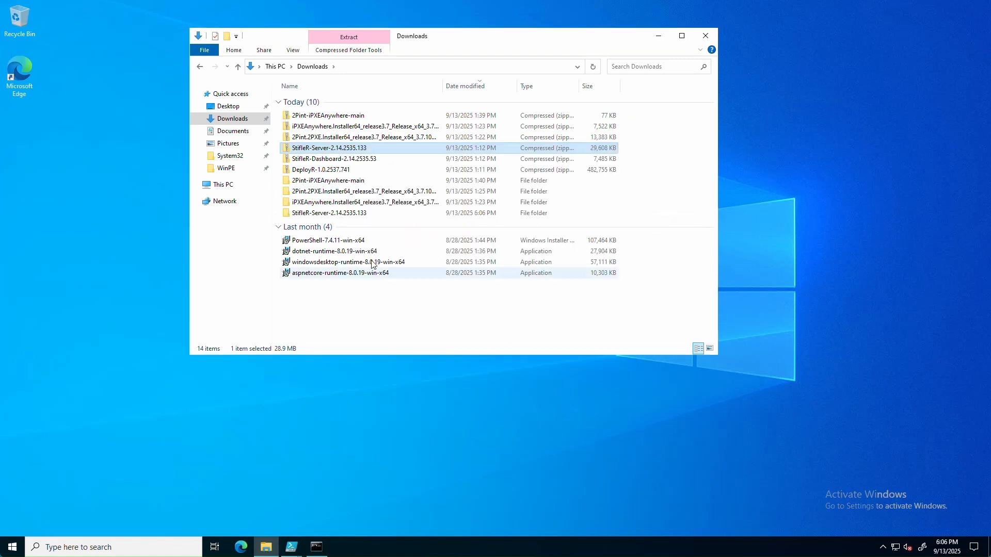
pyautogui.doubleClick(322, 214)
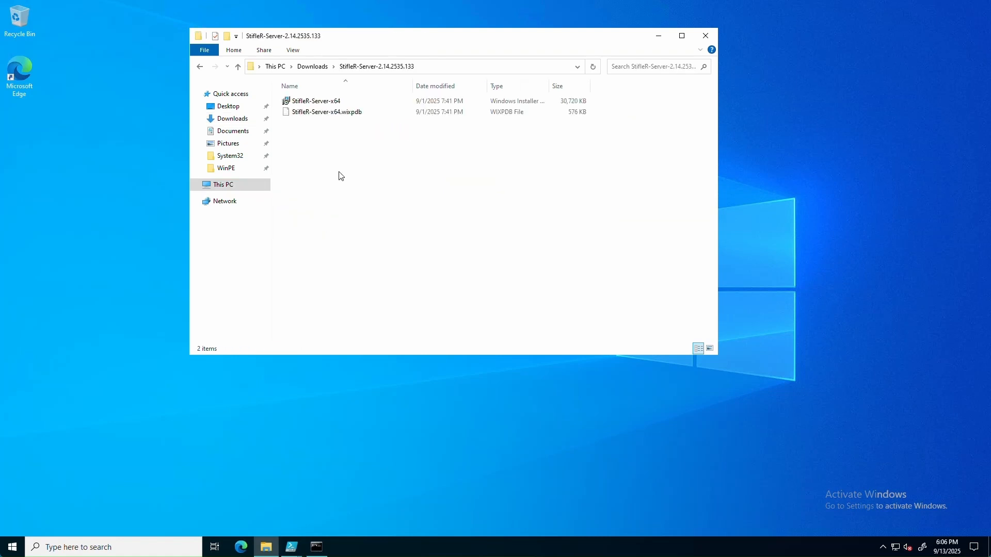
# Step: Install StifleR Server from StifleR-Server-x64 with the license accepted and default folder, launching the Configuration Editor
pyautogui.doubleClick(322, 102)
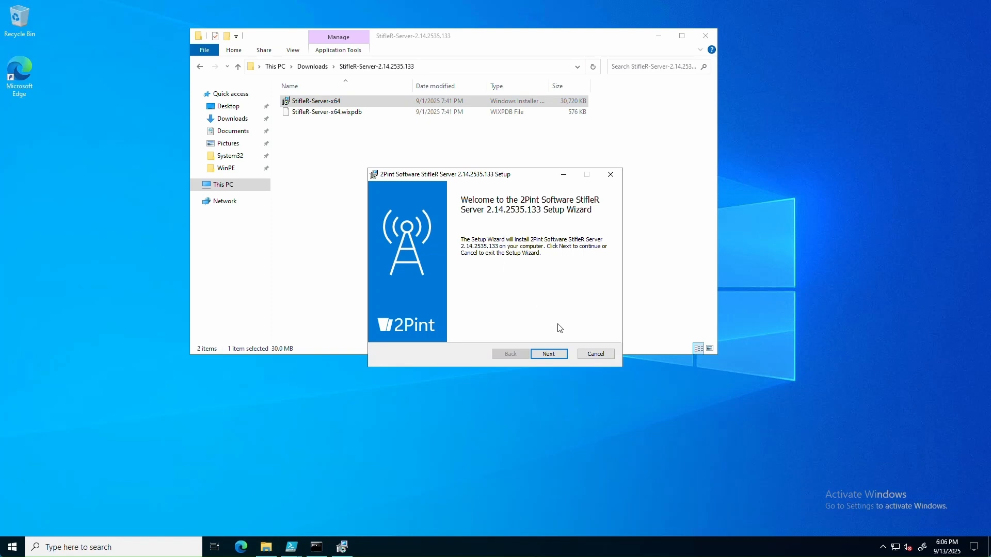
pyautogui.click(561, 355)
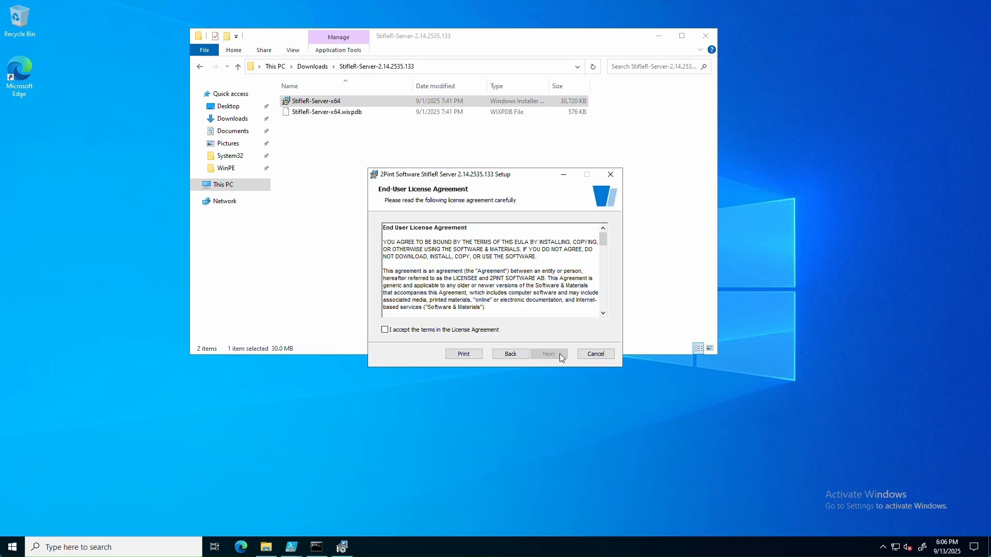
pyautogui.click(479, 331)
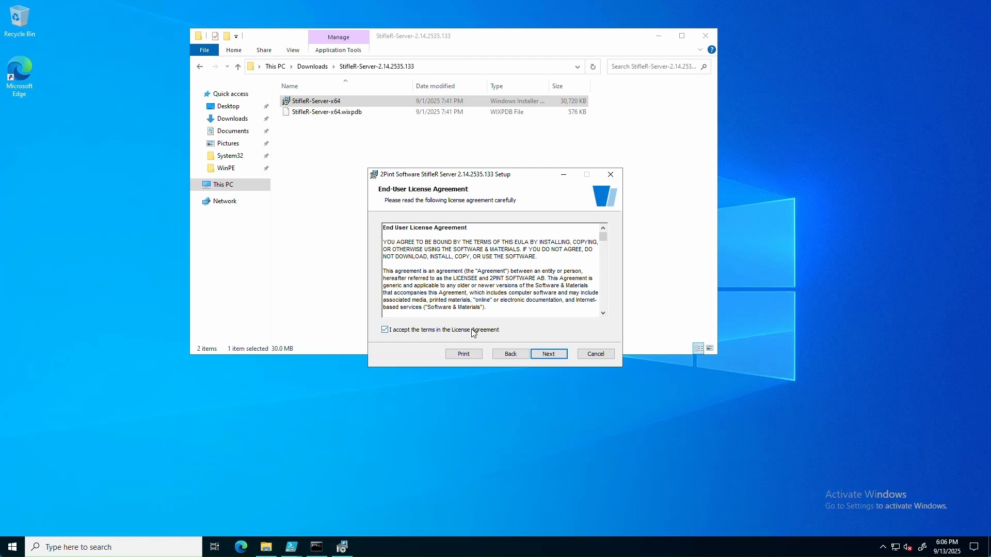
pyautogui.click(561, 359)
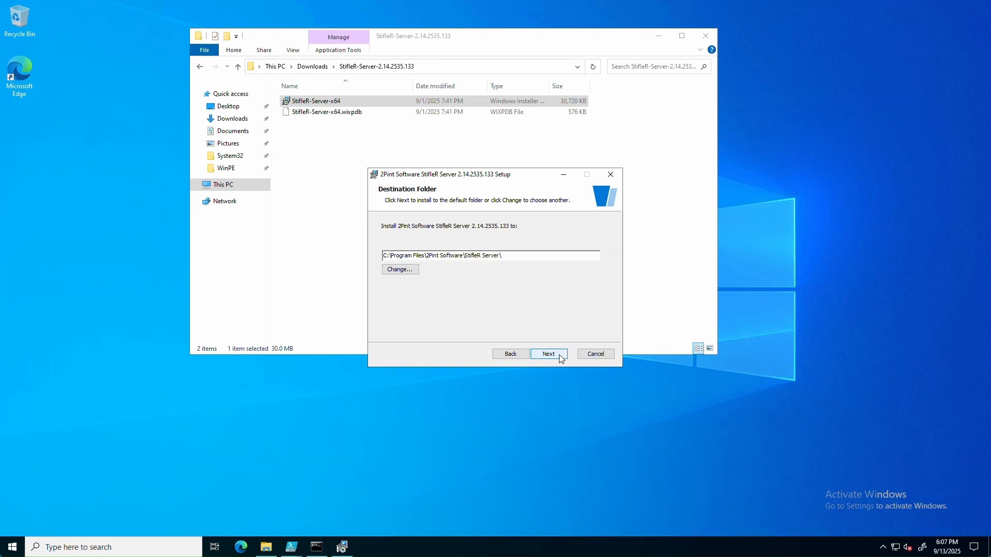
pyautogui.click(560, 356)
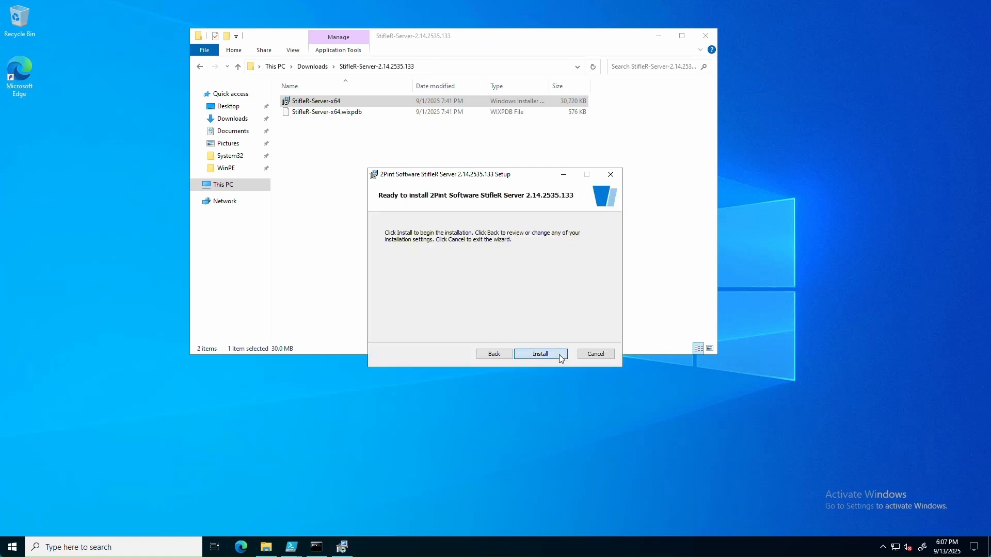
pyautogui.click(562, 356)
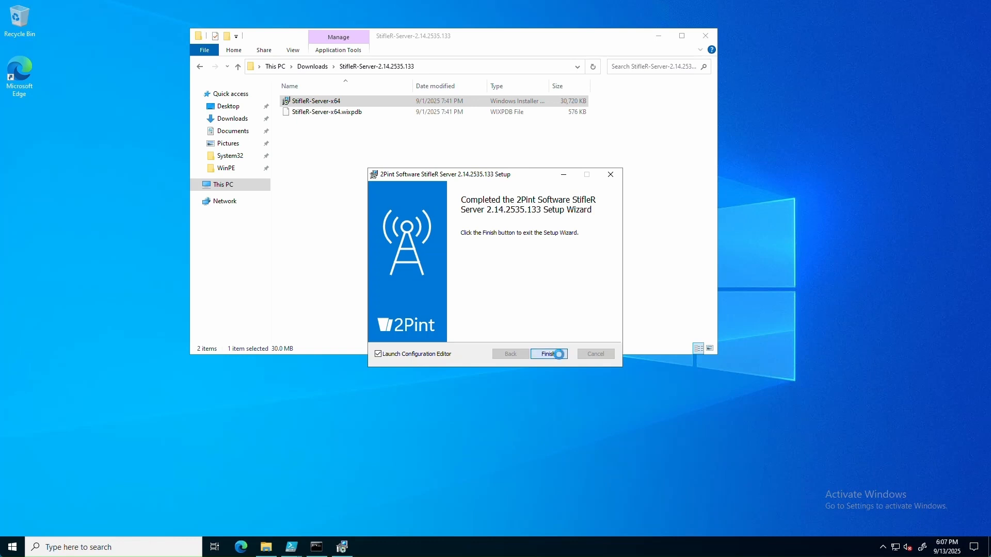
pyautogui.click(559, 355)
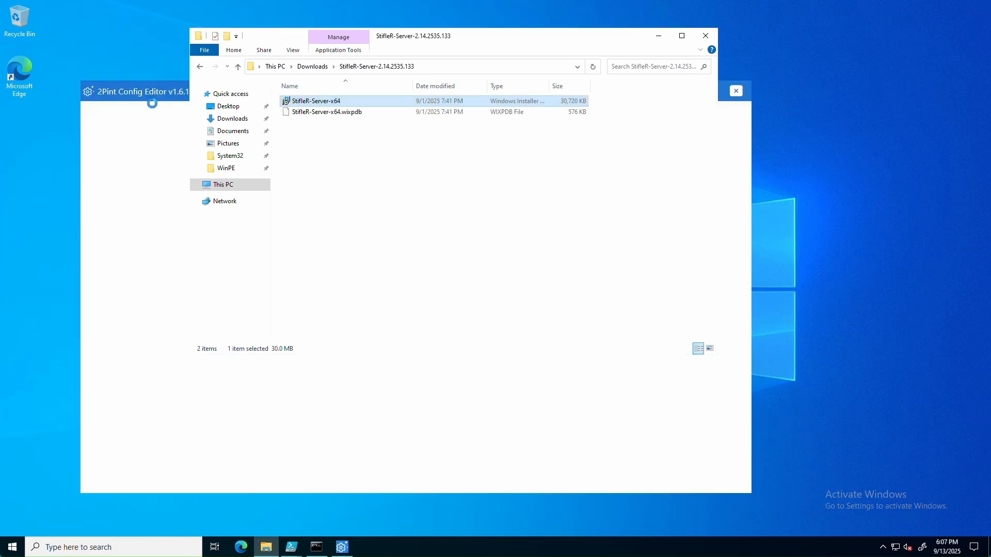
# Step: Select the Admin access group name 2PINT\Administrators and the Read access group name
pyautogui.click(152, 92)
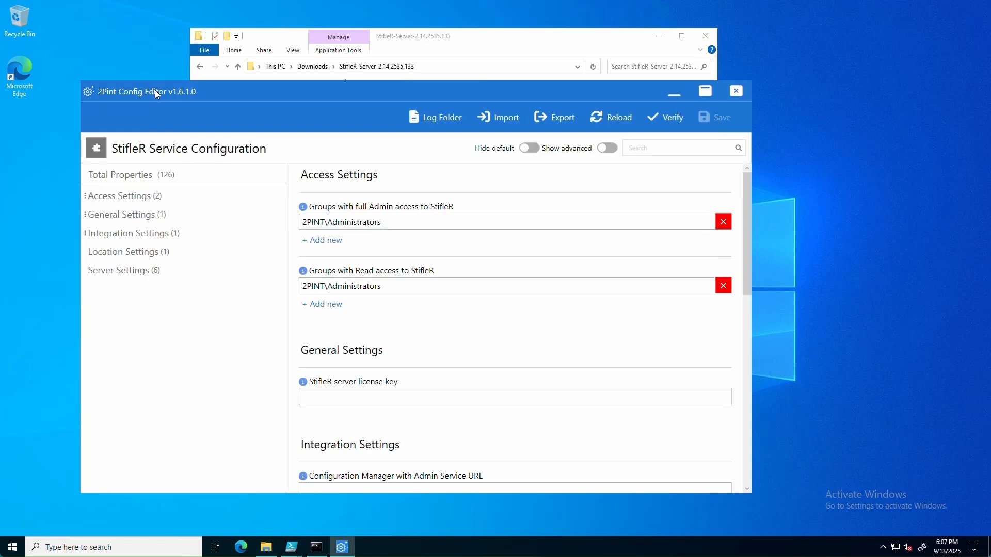
pyautogui.click(386, 223)
pyautogui.moveTo(385, 223); pyautogui.dragTo(298, 223)
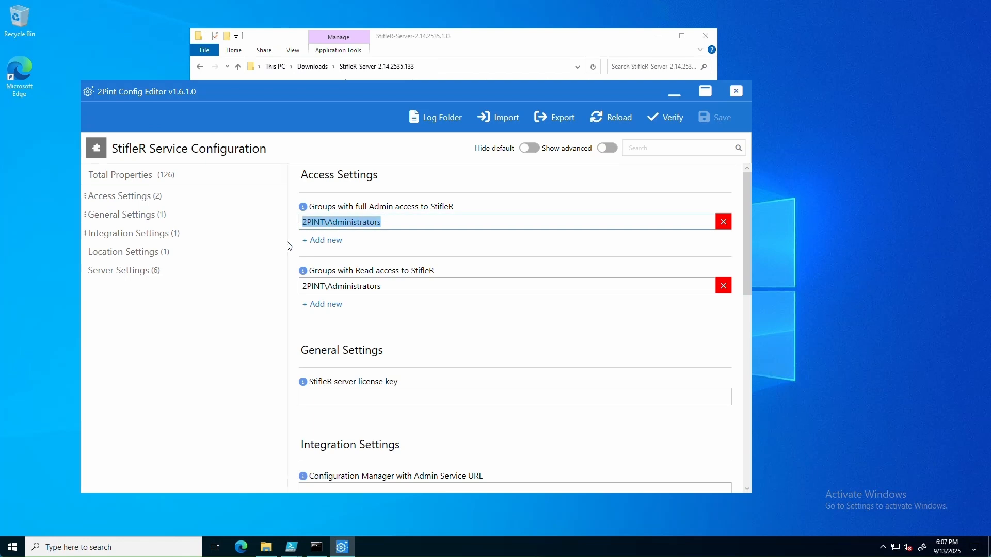
pyautogui.click(387, 288)
pyautogui.moveTo(387, 288); pyautogui.dragTo(292, 287)
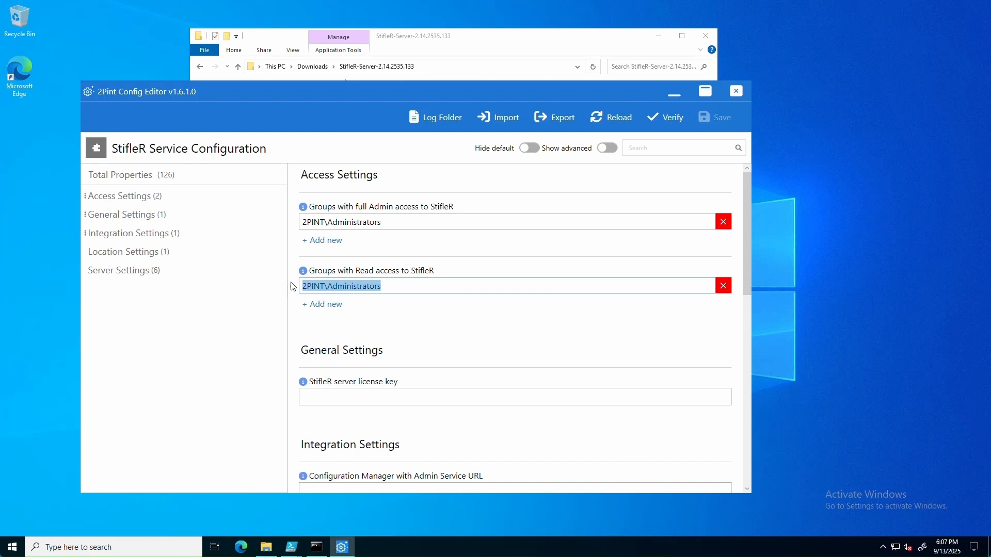
# Step: Check the StifleR license key field and scroll down to the Server Settings
pyautogui.click(353, 398)
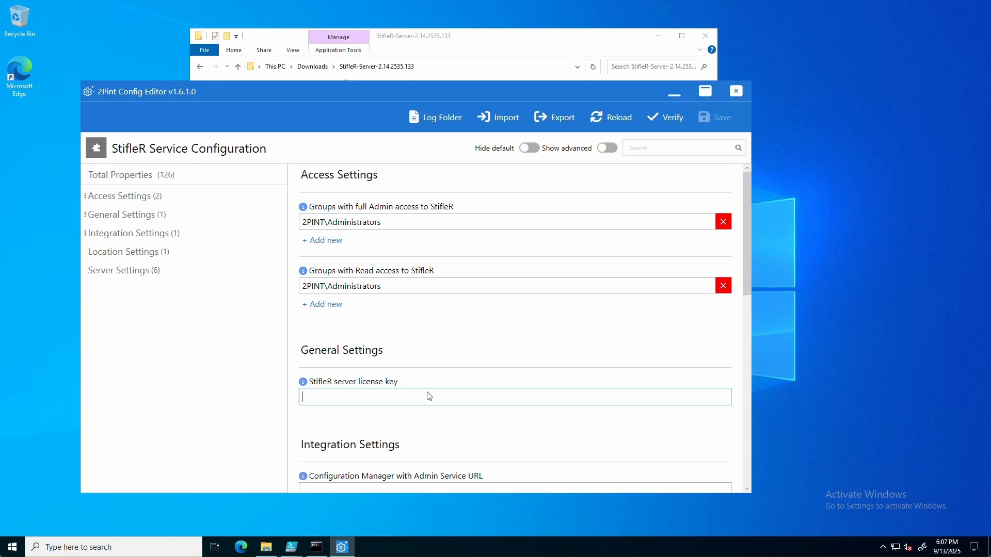
pyautogui.scroll(-10, 430, 397)
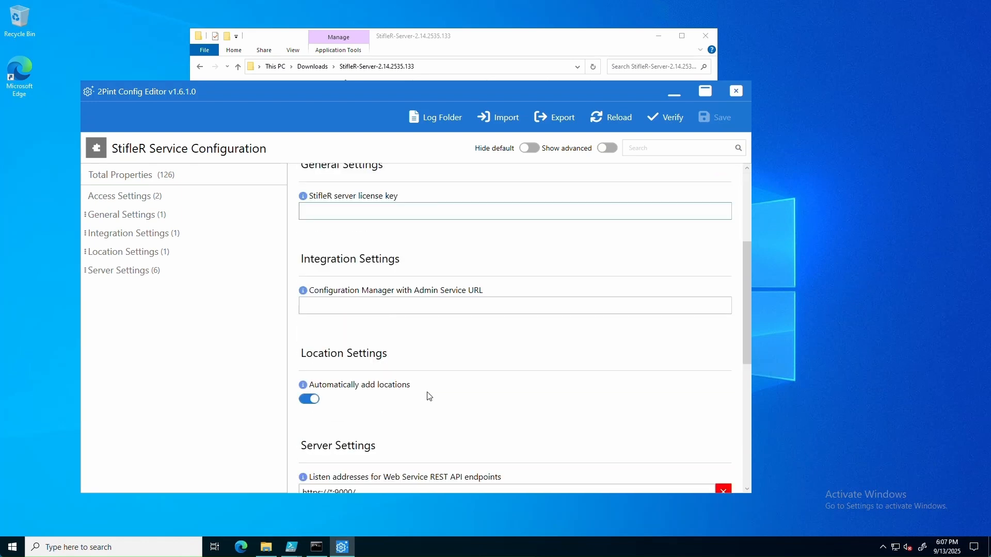
pyautogui.scroll(-6, 429, 397)
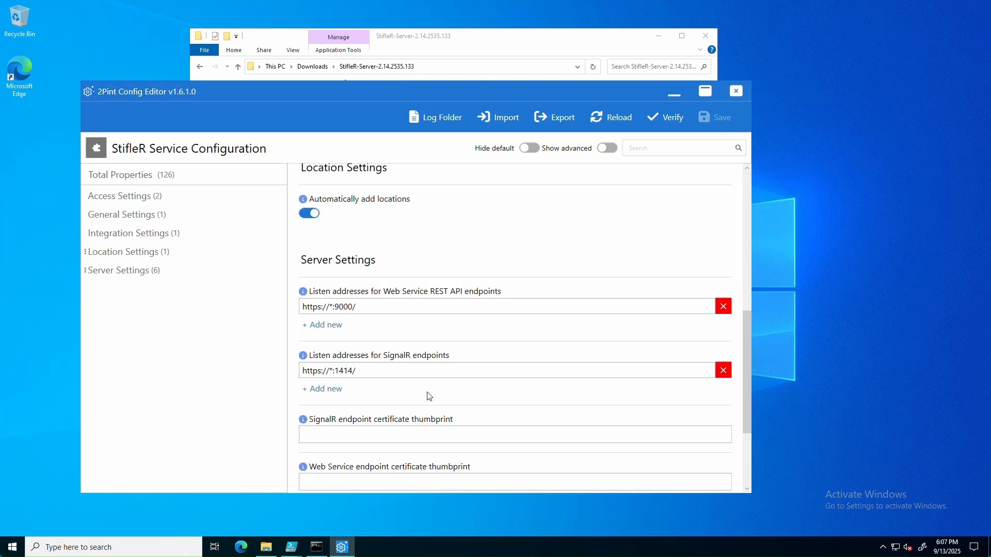
pyautogui.scroll(-2, 430, 396)
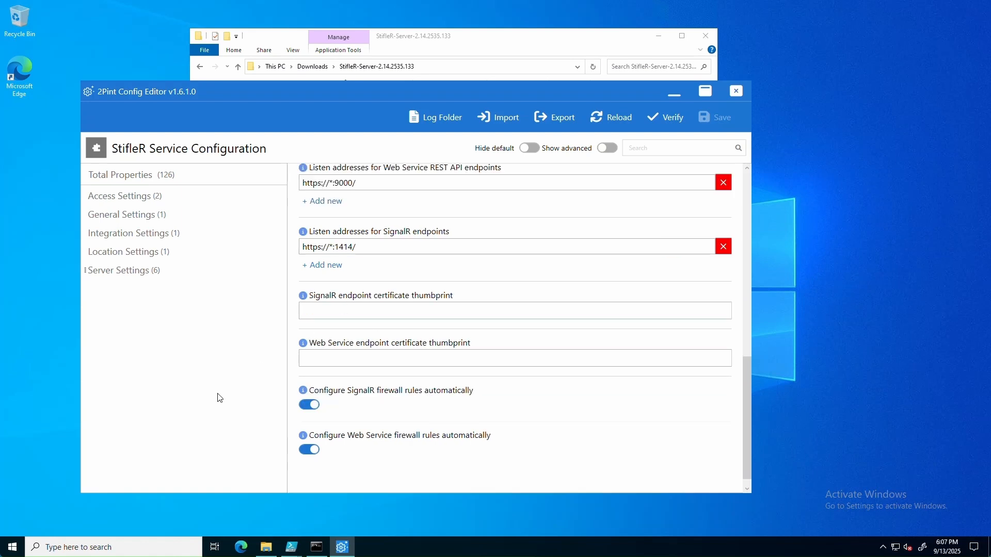
# Step: Launch certlm and open the 2pint.2pintdemo.net certificate from the Personal store
pyautogui.rightClick(11, 548)
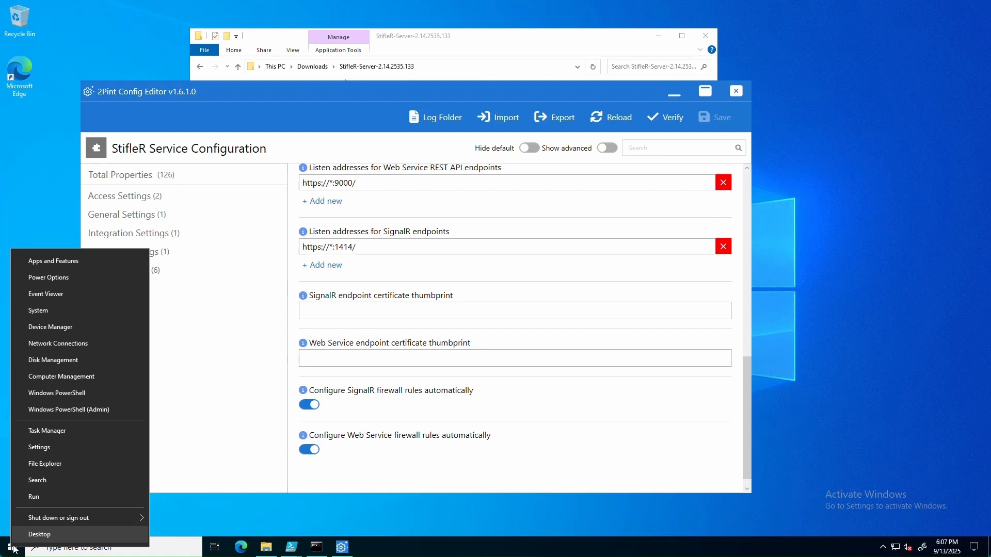
pyautogui.click(58, 498)
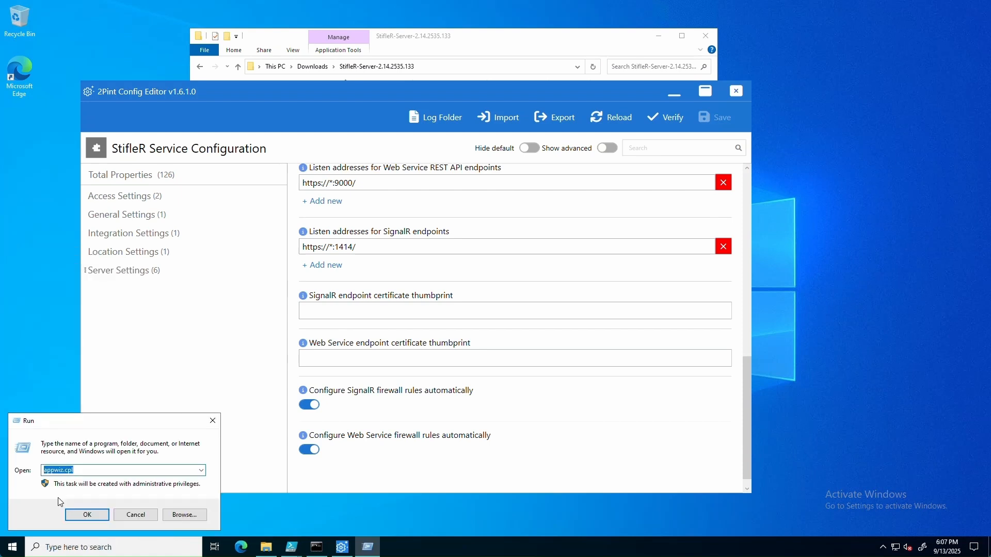
pyautogui.write('certlm.msc')
pyautogui.press('Return')
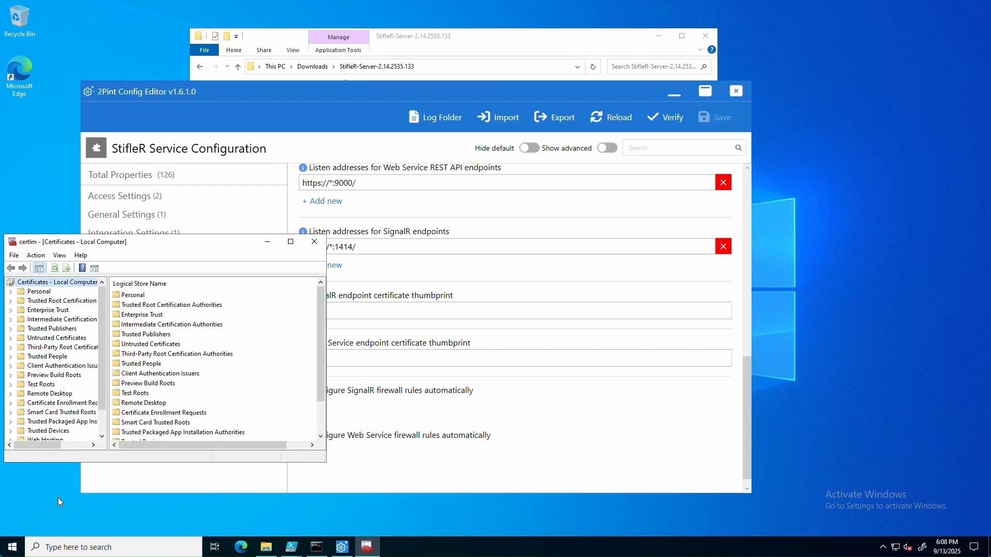
pyautogui.click(10, 292)
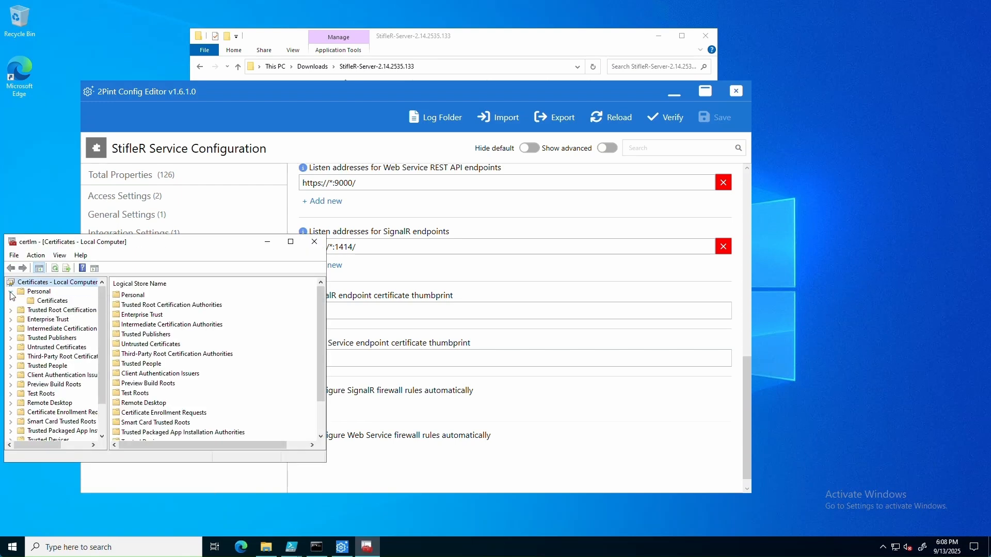
pyautogui.click(52, 301)
pyautogui.click(149, 299)
pyautogui.doubleClick(149, 299)
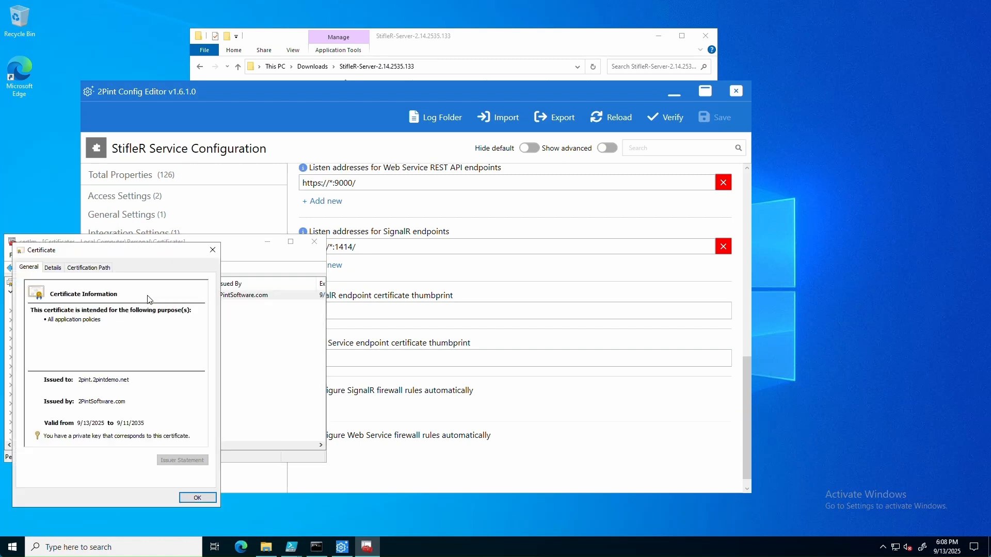
# Step: Select the full Thumbprint value on the certificate's Details tab
pyautogui.click(52, 268)
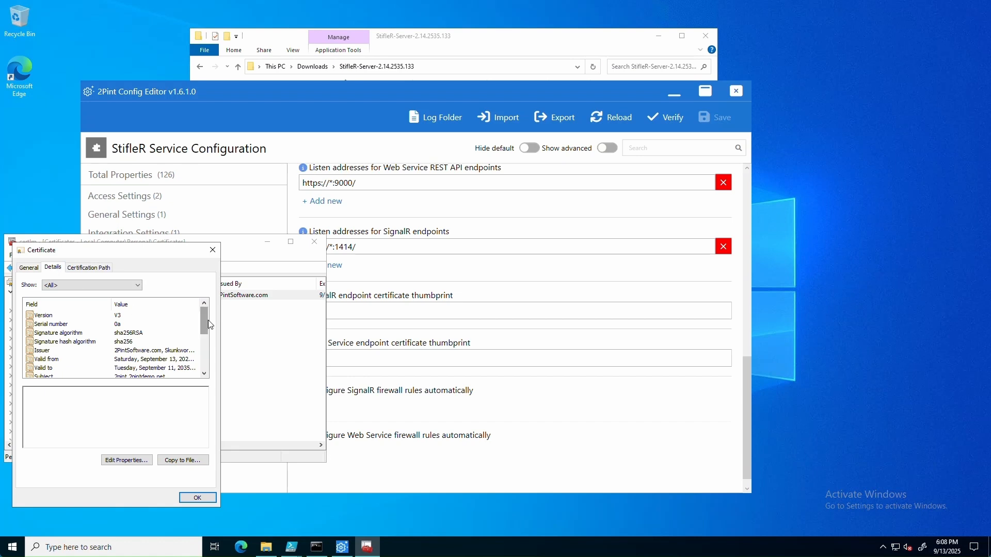
pyautogui.moveTo(205, 327); pyautogui.dragTo(206, 361)
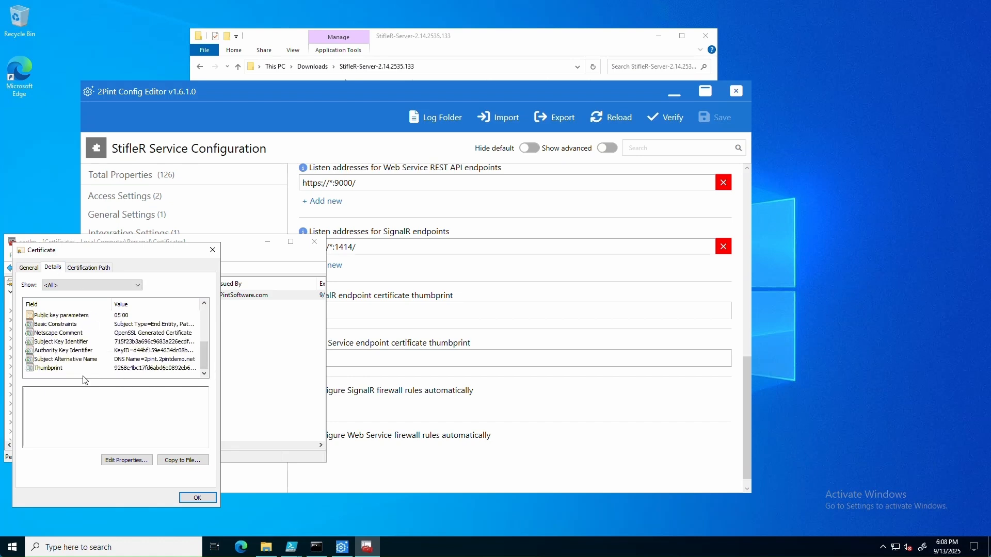
pyautogui.click(61, 369)
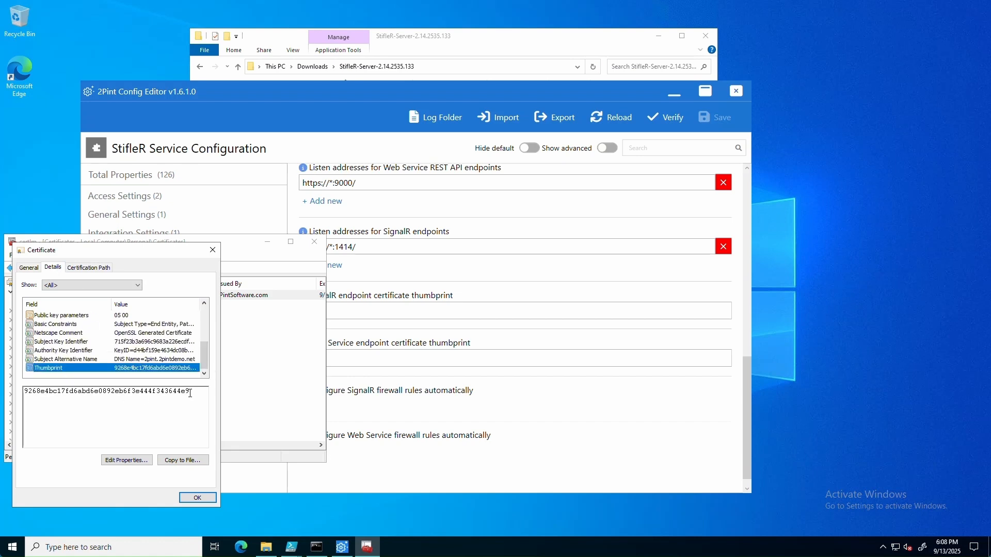
pyautogui.moveTo(191, 394); pyautogui.dragTo(24, 395)
pyautogui.hotkey('ctrl', 'c')
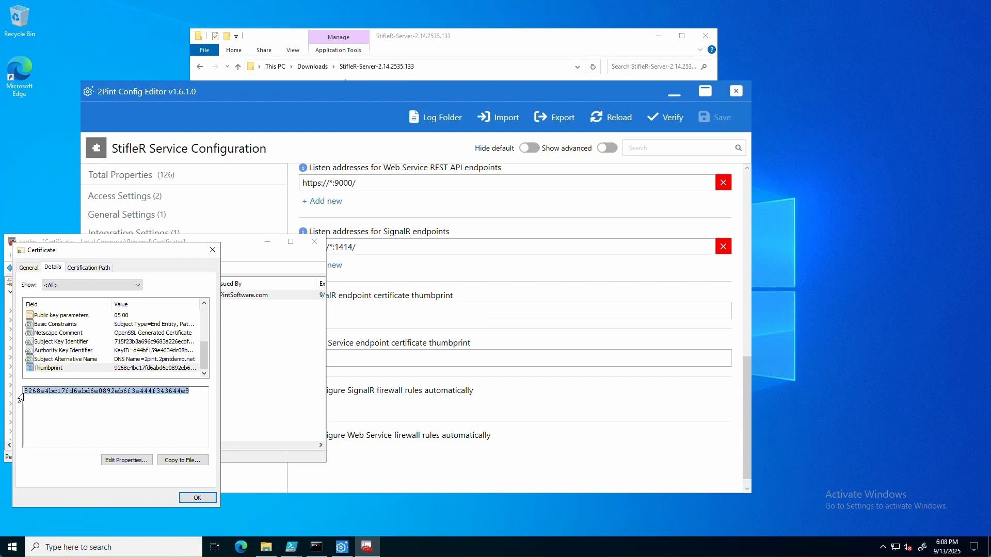
# Step: Paste the thumbprint into the SignalR and Web Service endpoint certificate fields and show advanced settings
pyautogui.click(315, 91)
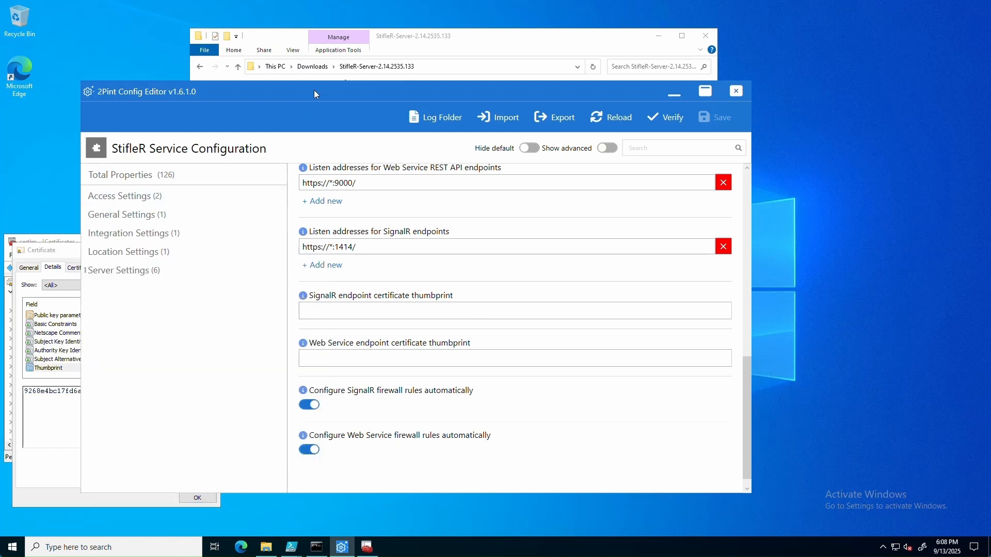
pyautogui.click(352, 311)
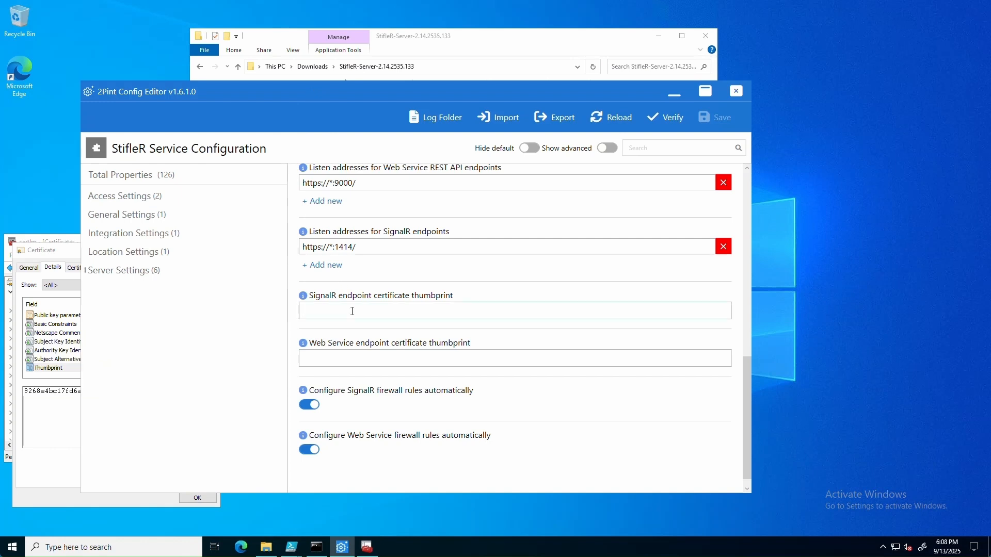
pyautogui.hotkey('ctrl', 'v')
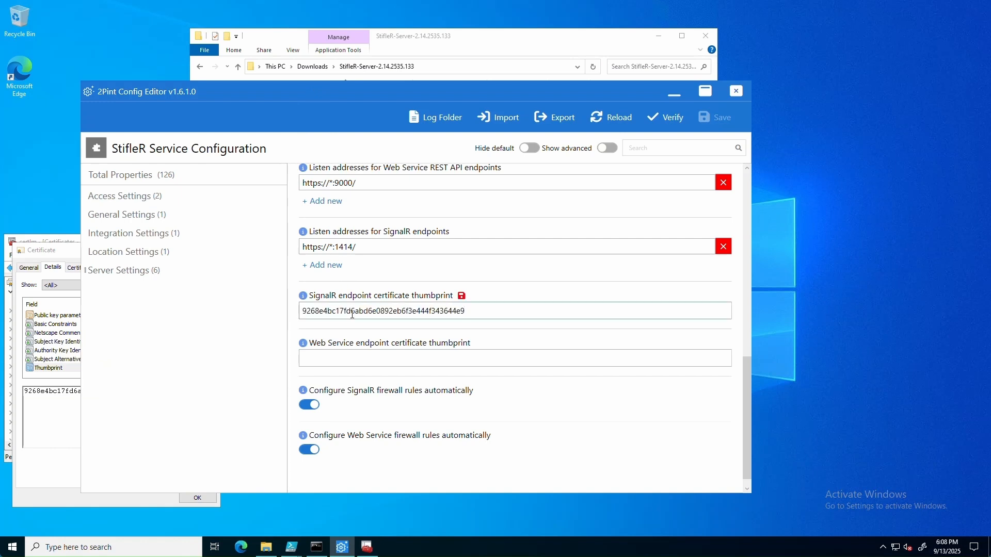
pyautogui.click(349, 356)
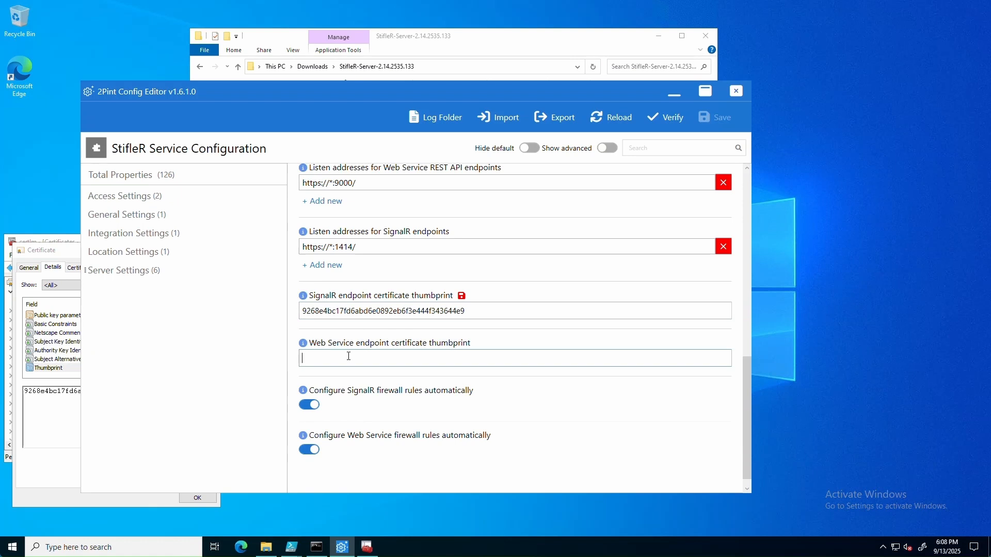
pyautogui.hotkey('ctrl', 'v')
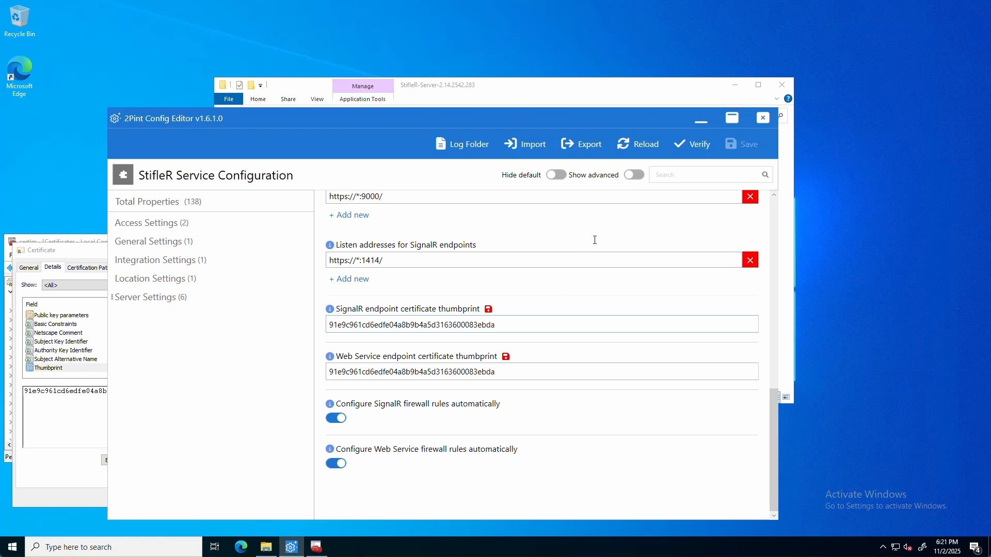
pyautogui.click(631, 175)
pyautogui.click(675, 175)
# Step: Enable Show DeployR features via the 'show' search and verify the configuration is valid
pyautogui.write('show')
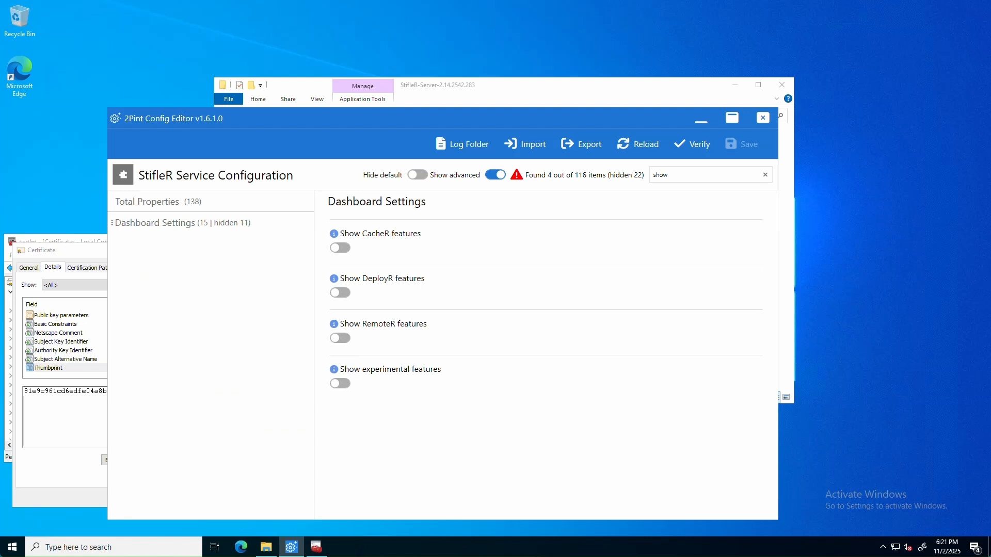
pyautogui.click(341, 294)
pyautogui.click(700, 145)
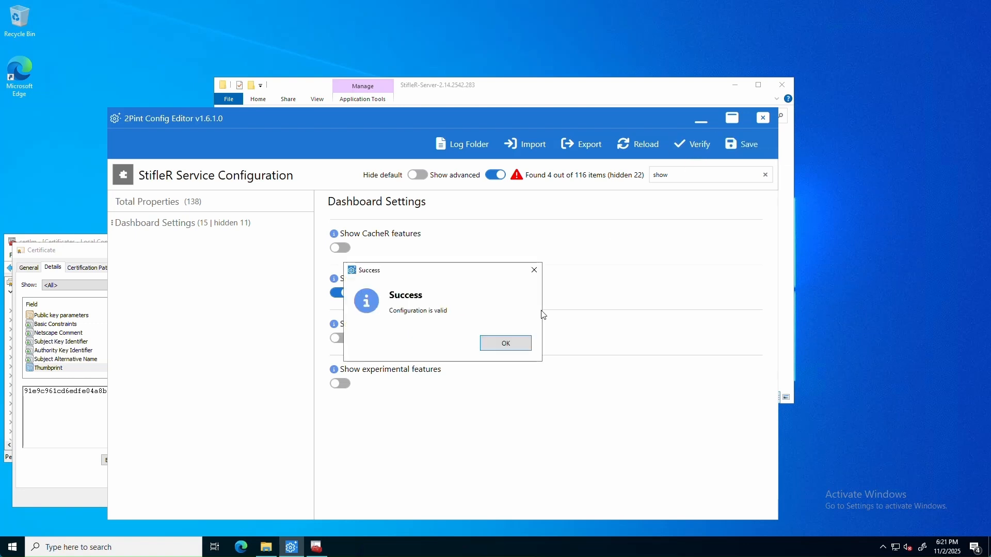
pyautogui.click(505, 349)
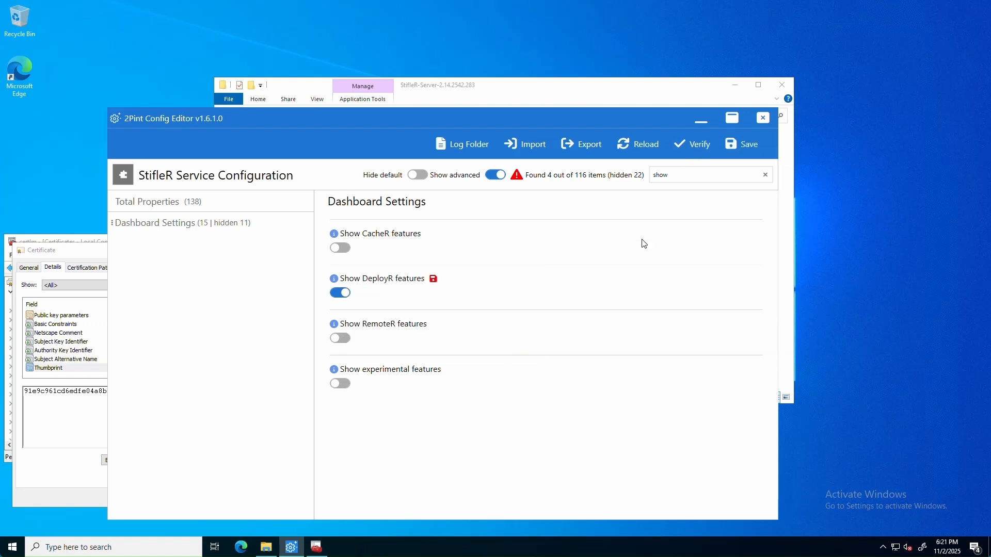
# Step: Save the configuration and set the StifleRServer service to automatic and started
pyautogui.click(741, 143)
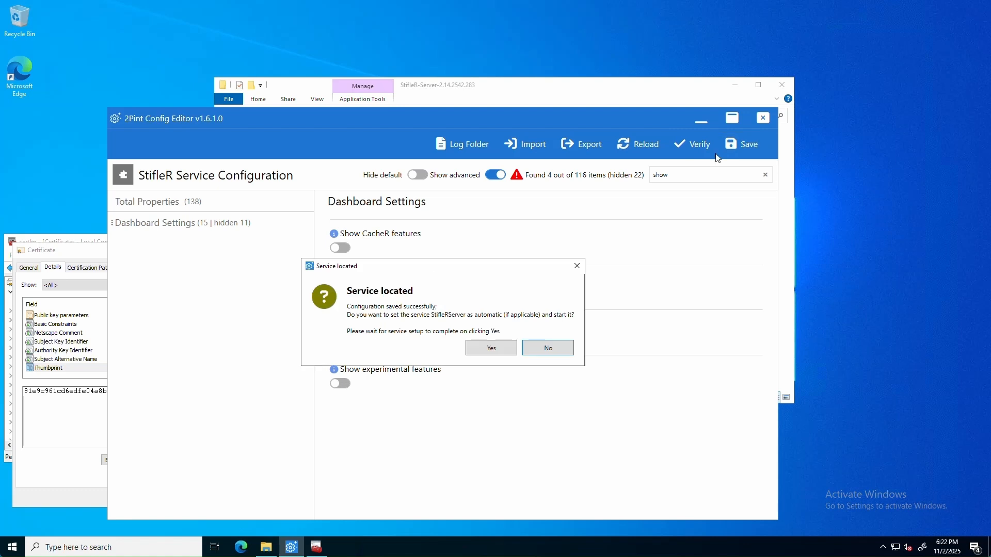
pyautogui.click(506, 351)
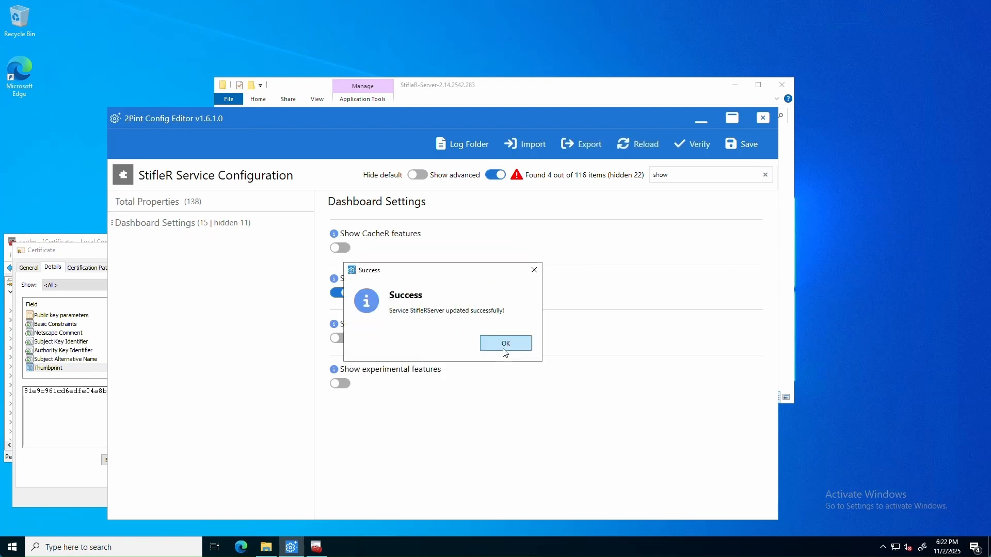
pyautogui.click(505, 353)
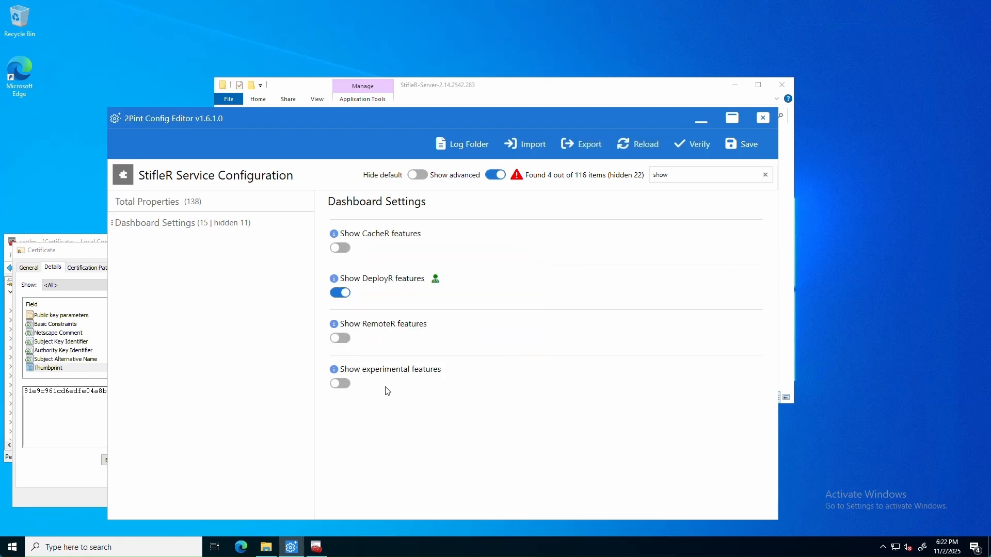
# Step: Run services.msc and check 2Pint Software StifleR Server is Running with Automatic startup
pyautogui.rightClick(10, 550)
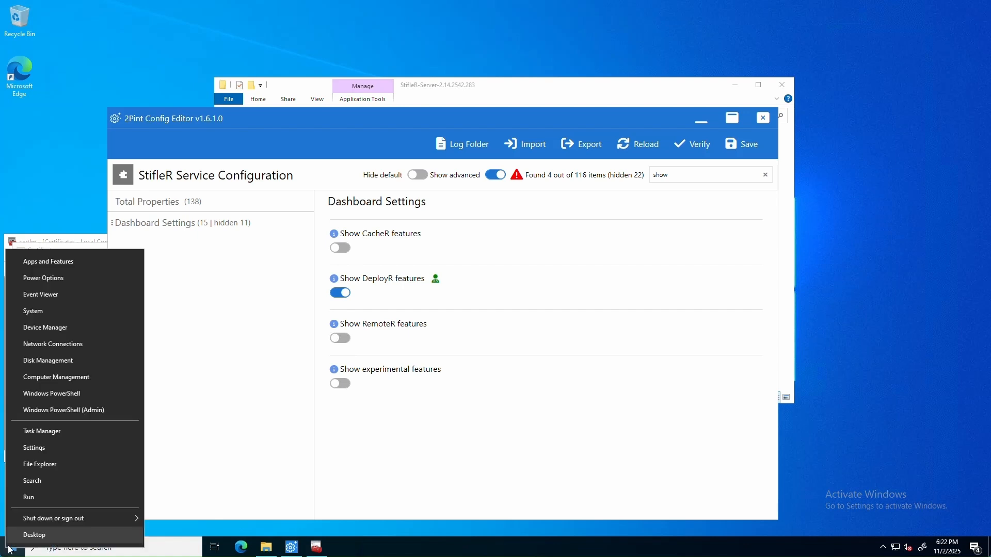
pyautogui.click(34, 498)
pyautogui.write('services.msc')
pyautogui.press('Return')
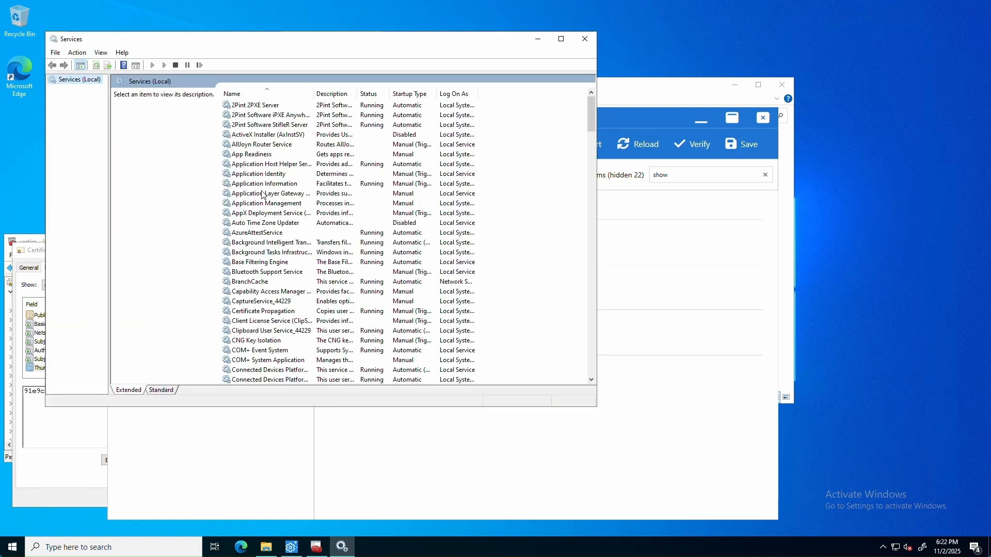
pyautogui.click(300, 129)
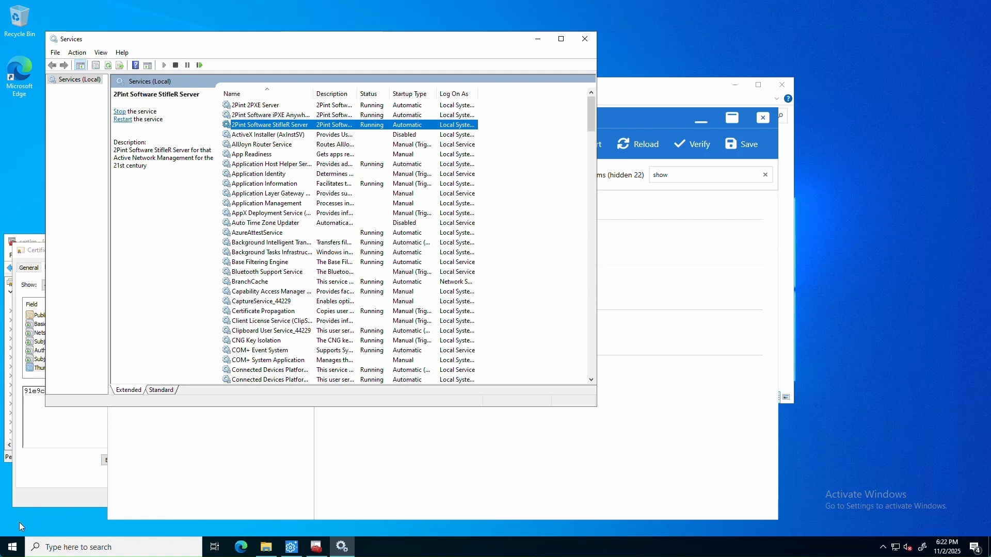
# Step: Run appwiz.cpl and find the installed 2Pint Software StifleR Server 2.14.2542.283 entry
pyautogui.rightClick(14, 546)
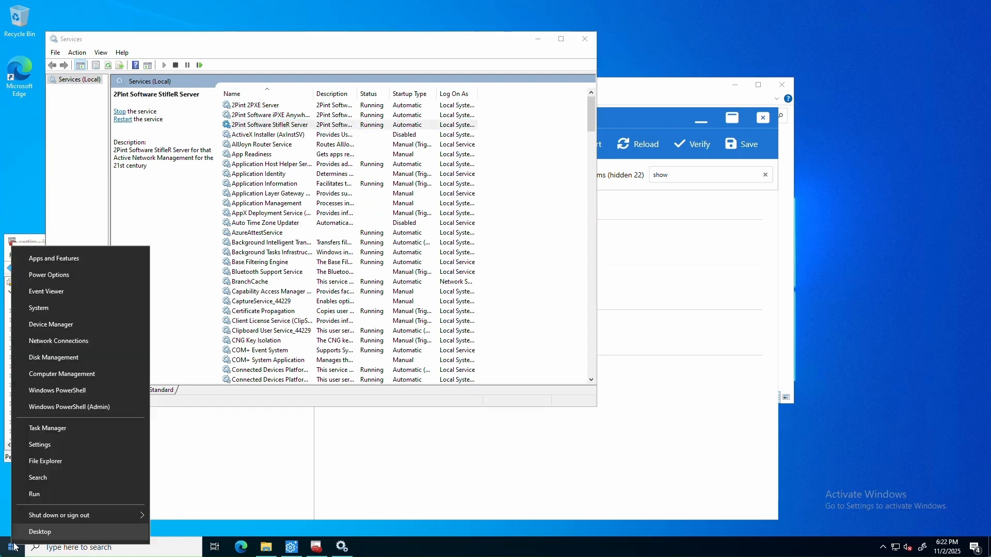
pyautogui.click(45, 497)
pyautogui.write('ap')
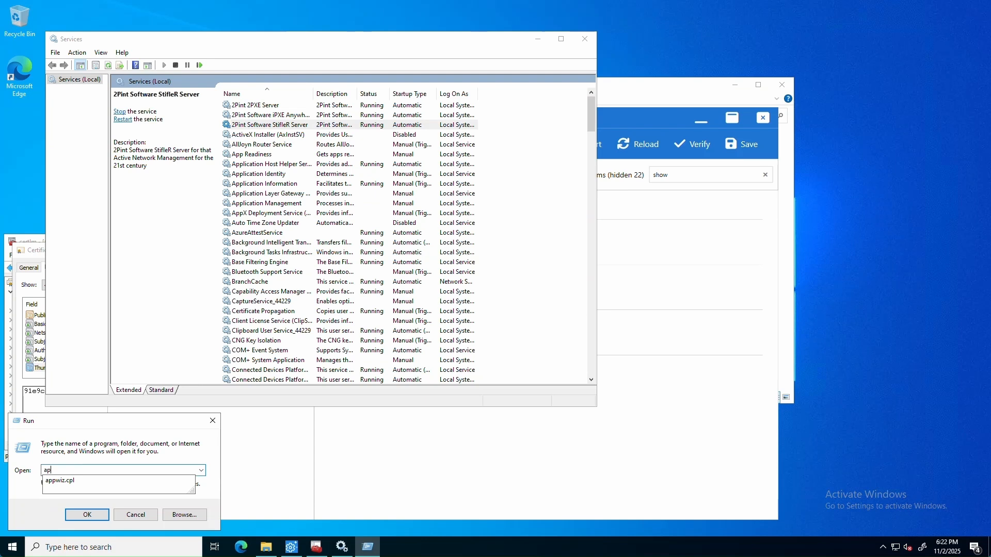
pyautogui.press('Down')
pyautogui.press('Return')
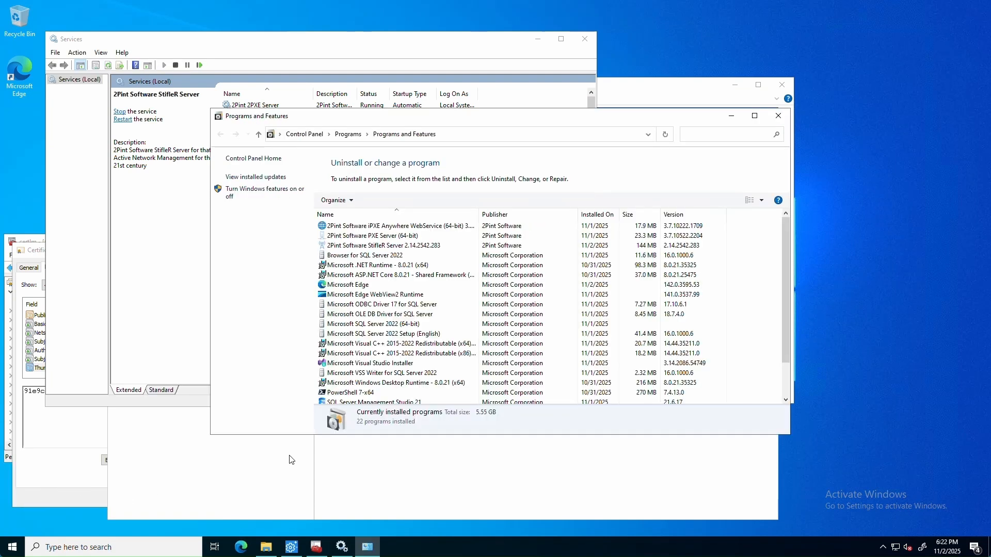
pyautogui.click(407, 248)
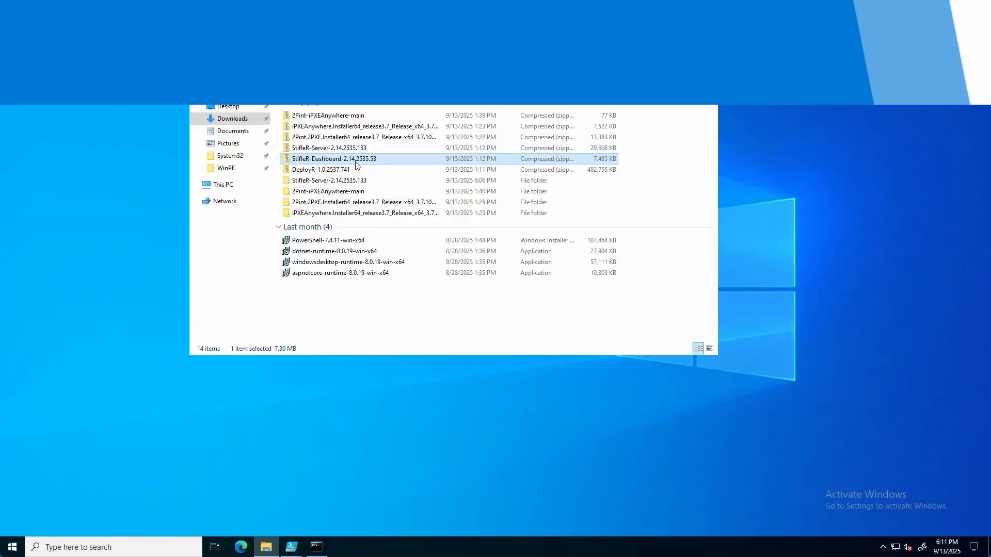
# Step: Extract StifleR-Dashboard-2.14.2535.53 zip into Downloads and open its folder
pyautogui.rightClick(355, 162)
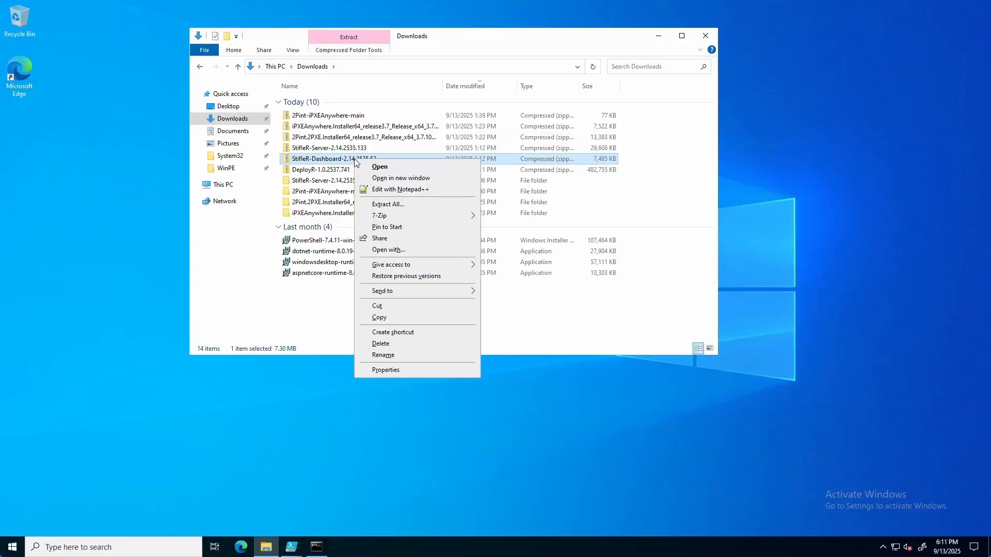
pyautogui.click(395, 204)
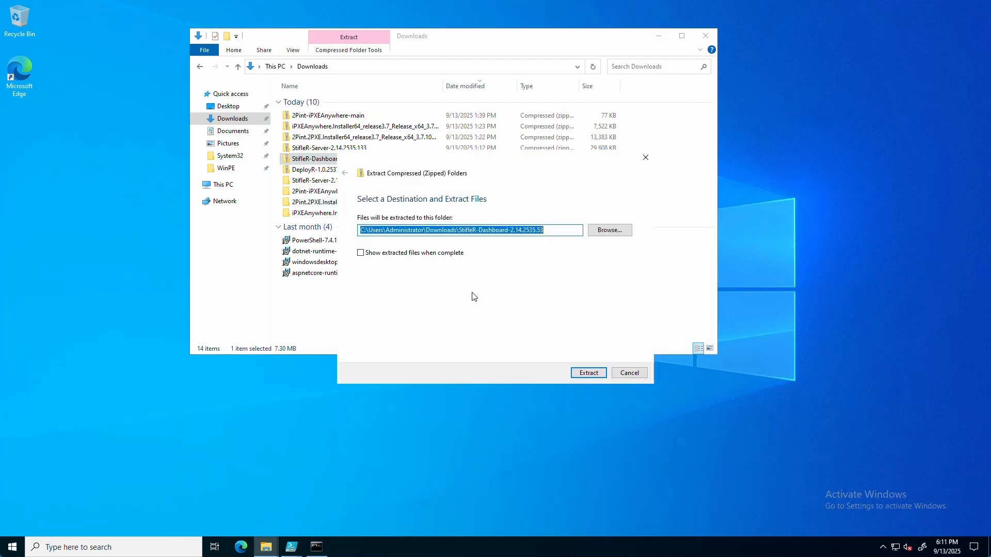
pyautogui.click(595, 375)
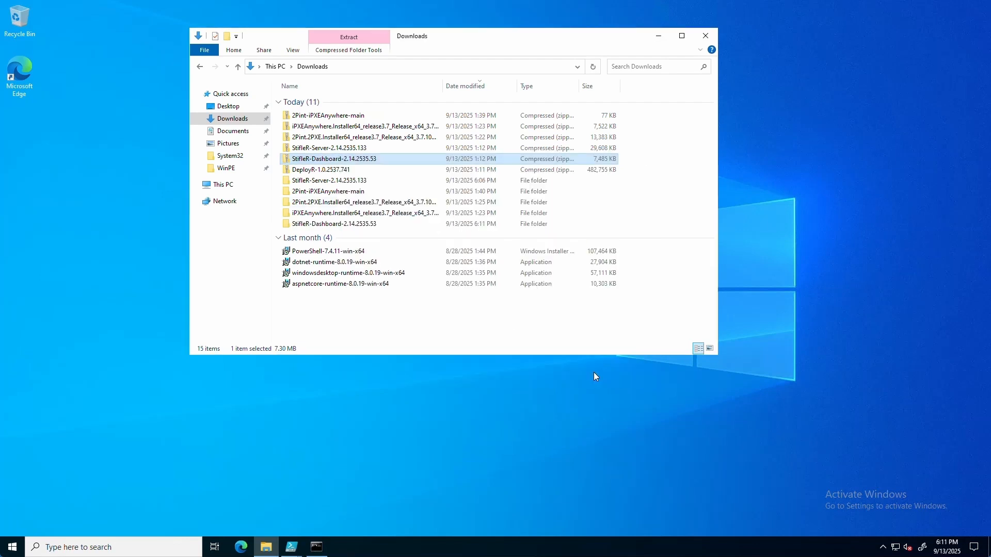
pyautogui.doubleClick(324, 224)
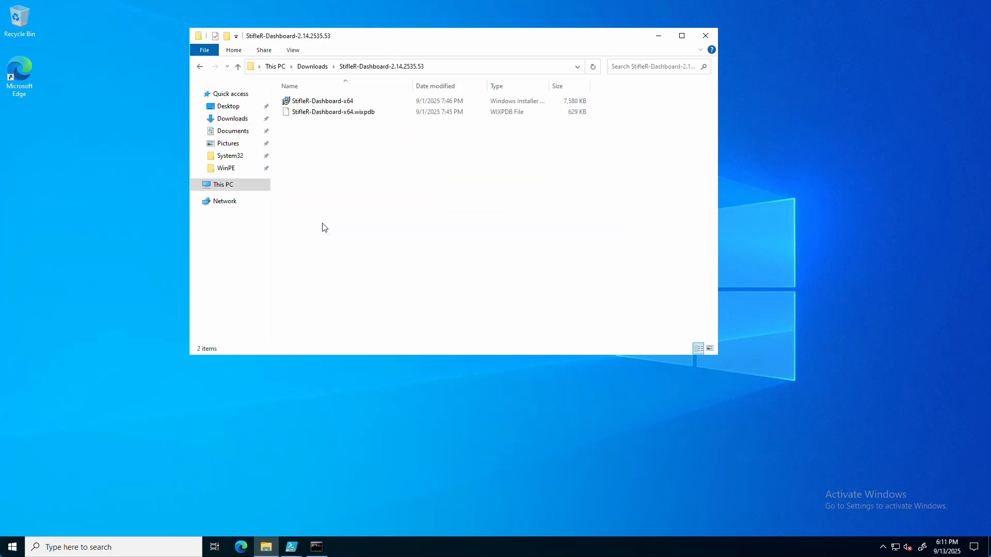
# Step: Start the StifleR-Dashboard-x64 installer, accepting the license and default install folder
pyautogui.doubleClick(321, 103)
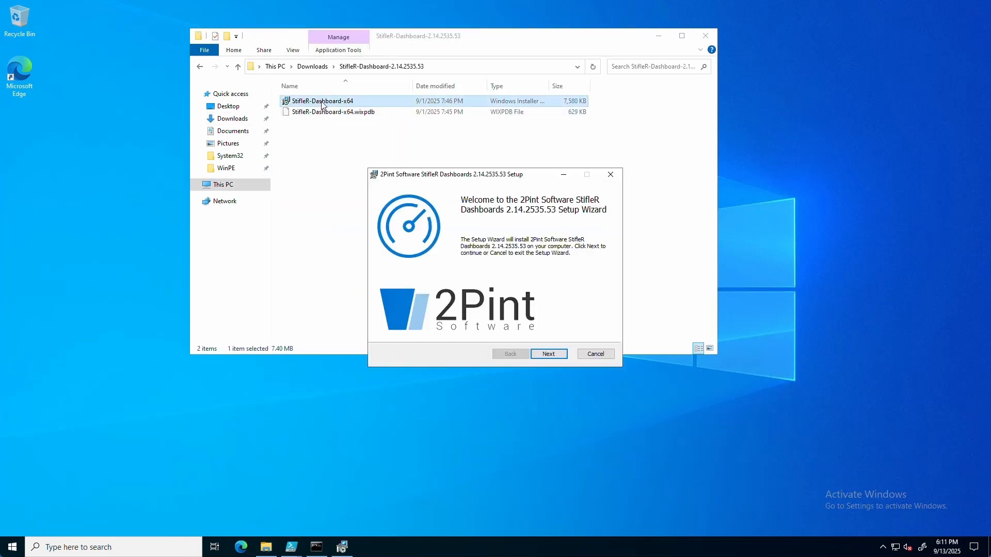
pyautogui.click(562, 357)
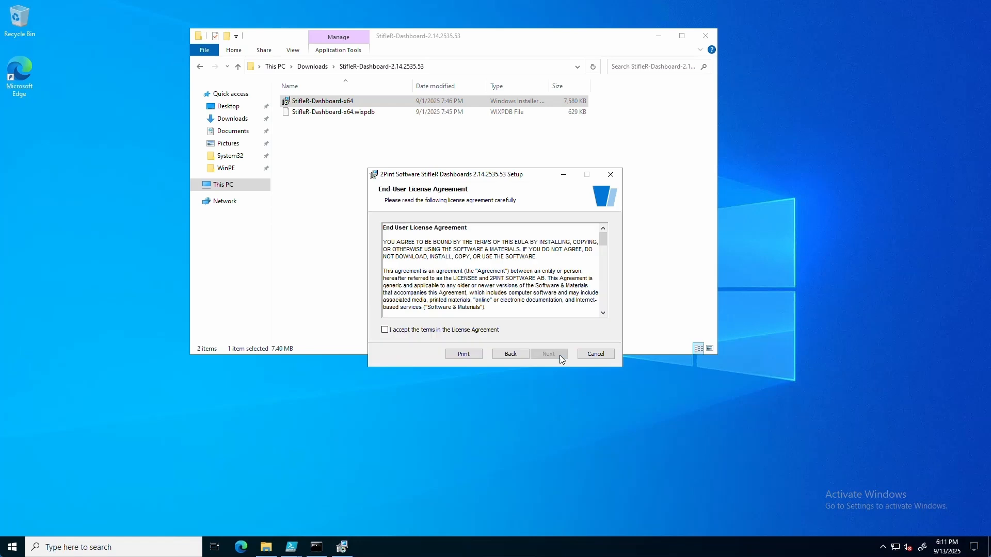
pyautogui.click(475, 331)
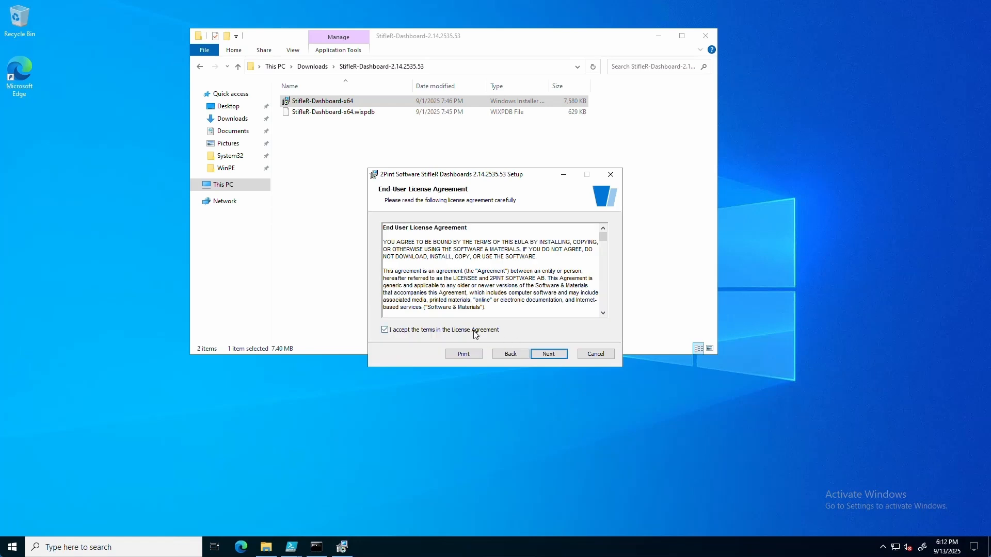
pyautogui.click(562, 358)
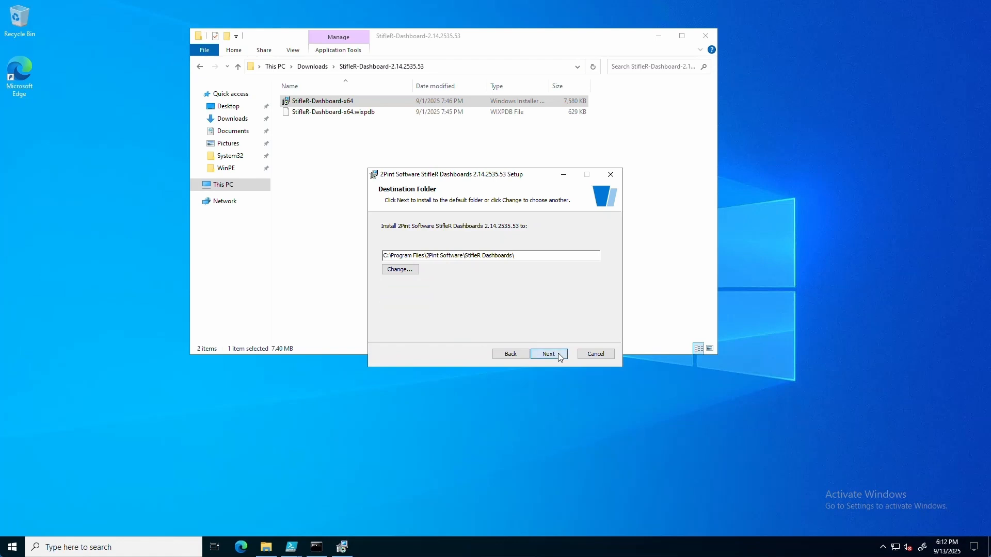
pyautogui.click(558, 353)
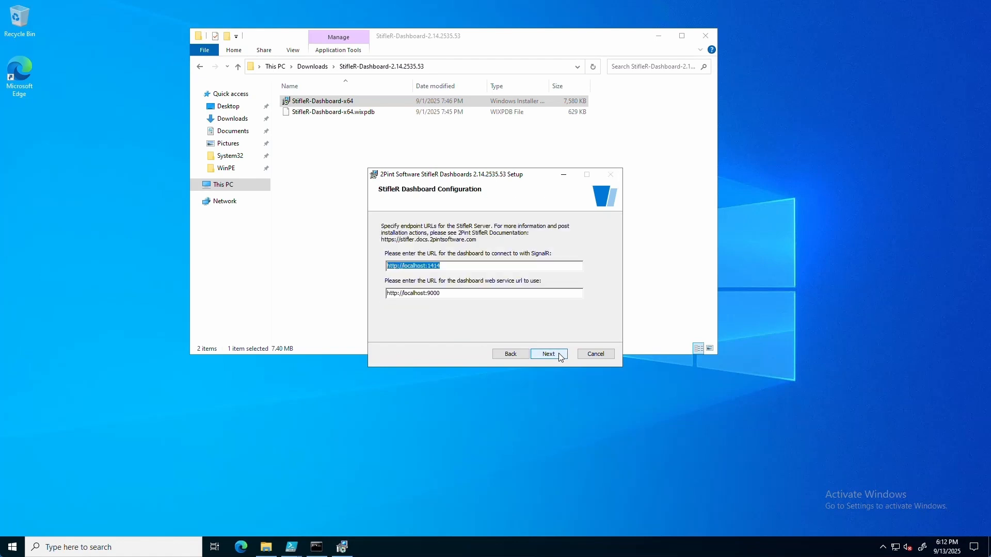
pyautogui.click(398, 267)
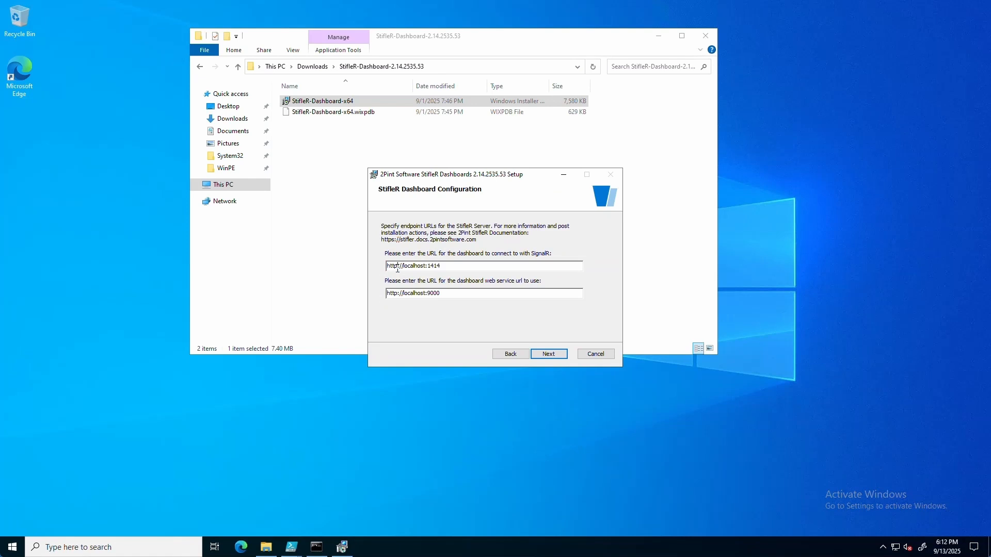
pyautogui.write('s')
pyautogui.press('Delete')
pyautogui.press('Delete')
pyautogui.press('Delete')
pyautogui.press('Delete')
pyautogui.press('Delete')
pyautogui.press('Delete')
pyautogui.press('Delete')
pyautogui.press('Delete')
pyautogui.press('Delete')
pyautogui.press('Delete')
pyautogui.write('2pint.2pintdemo.net')
pyautogui.moveTo(457, 266); pyautogui.dragTo(406, 266)
pyautogui.hotkey('ctrl', 'c')
pyautogui.click(395, 293)
pyautogui.write('s')
pyautogui.press('Delete')
pyautogui.press('Delete')
pyautogui.press('Delete')
pyautogui.press('Delete')
pyautogui.press('Delete')
pyautogui.press('Delete')
pyautogui.press('Delete')
pyautogui.press('Delete')
pyautogui.press('Delete')
pyautogui.hotkey('ctrl', 'v')
# Step: Install StifleR Dashboards and close the finished wizard
pyautogui.click(563, 356)
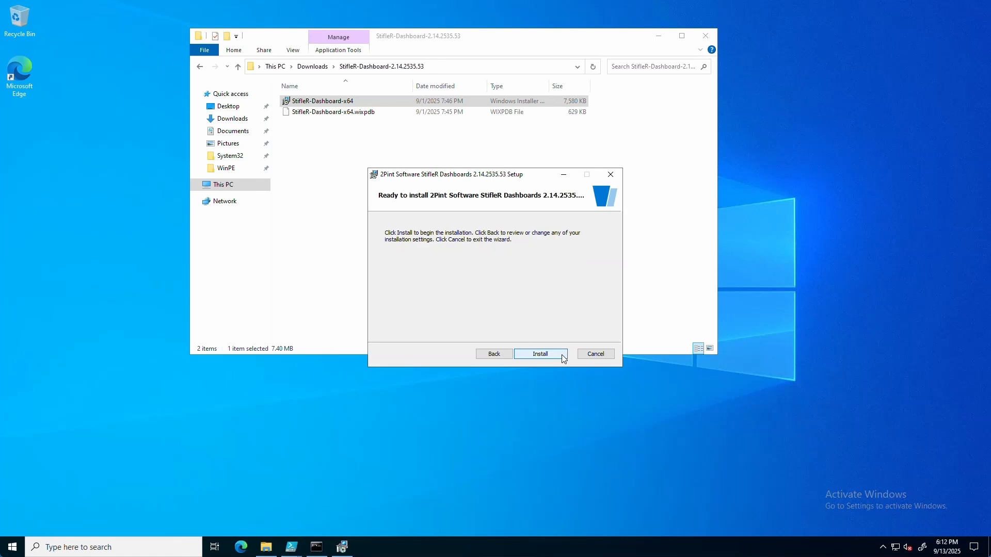
pyautogui.click(563, 356)
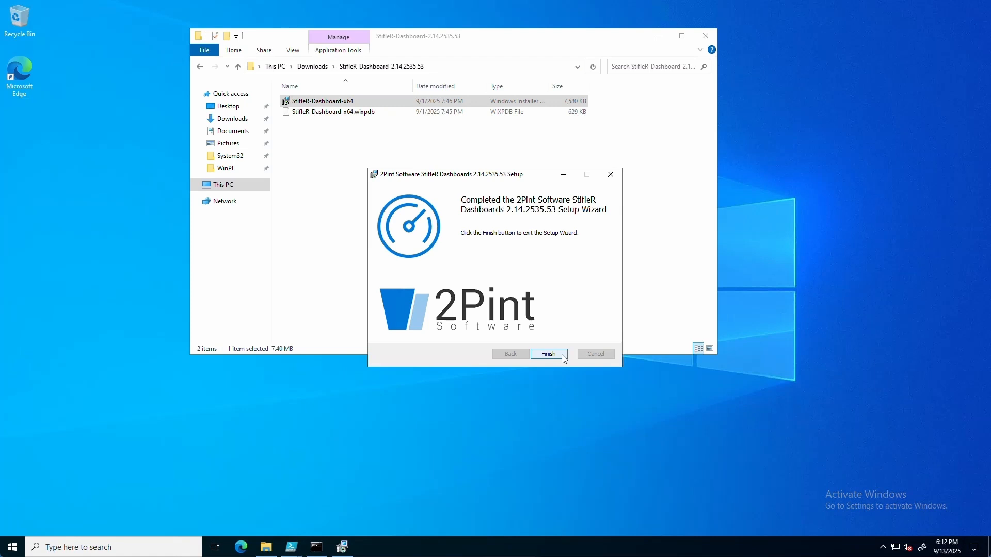
pyautogui.click(564, 357)
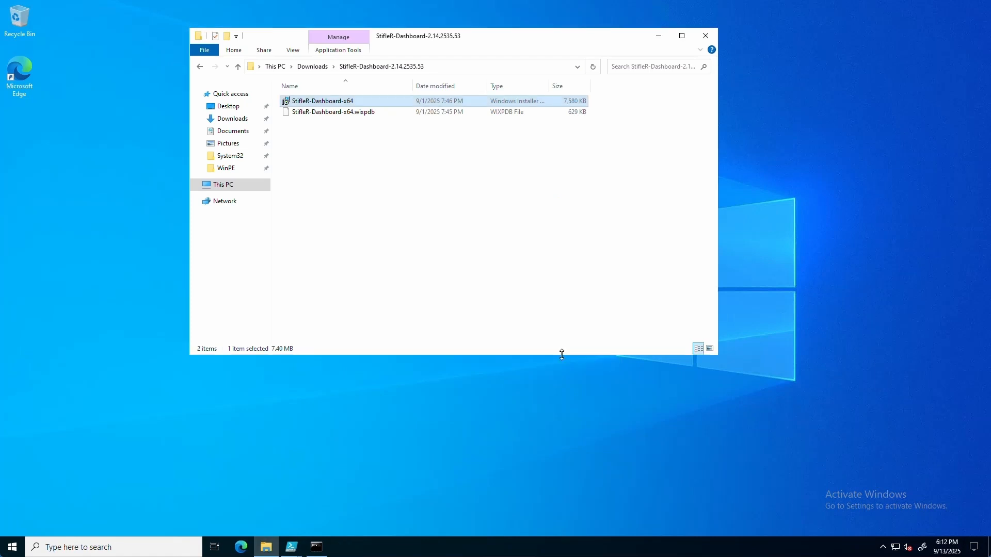
# Step: Launch IIS Manager and open the Default Web Site on the 2PINT server
pyautogui.click(13, 548)
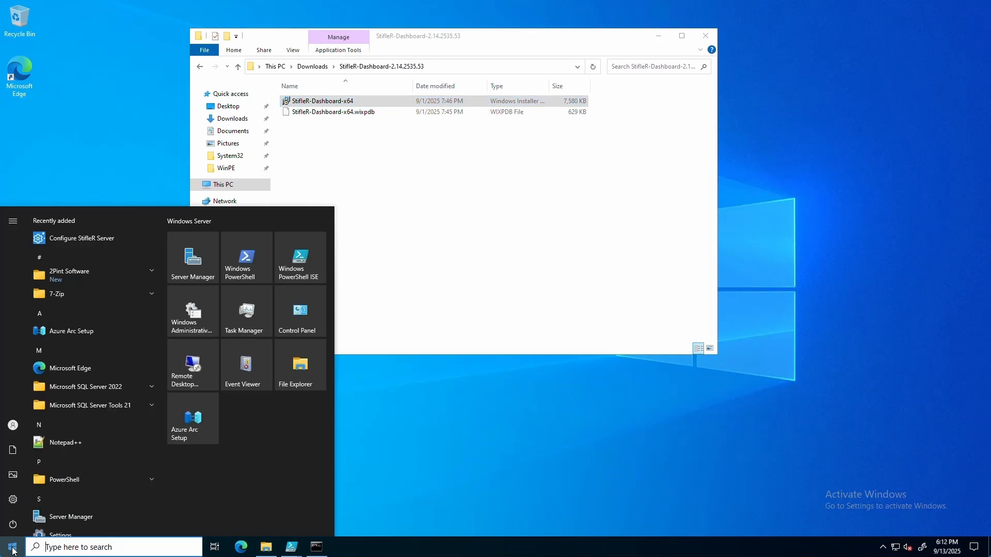
pyautogui.write('iis')
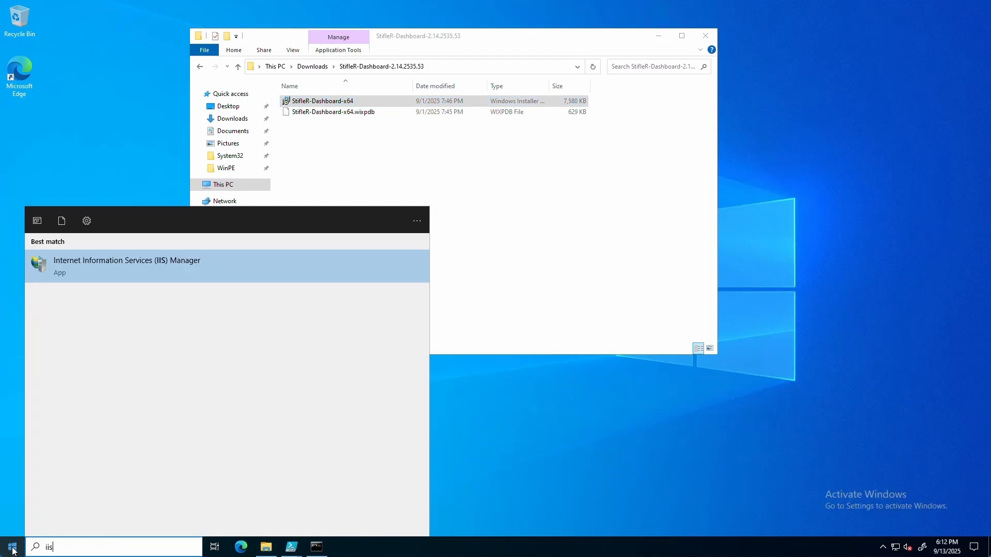
pyautogui.press('Return')
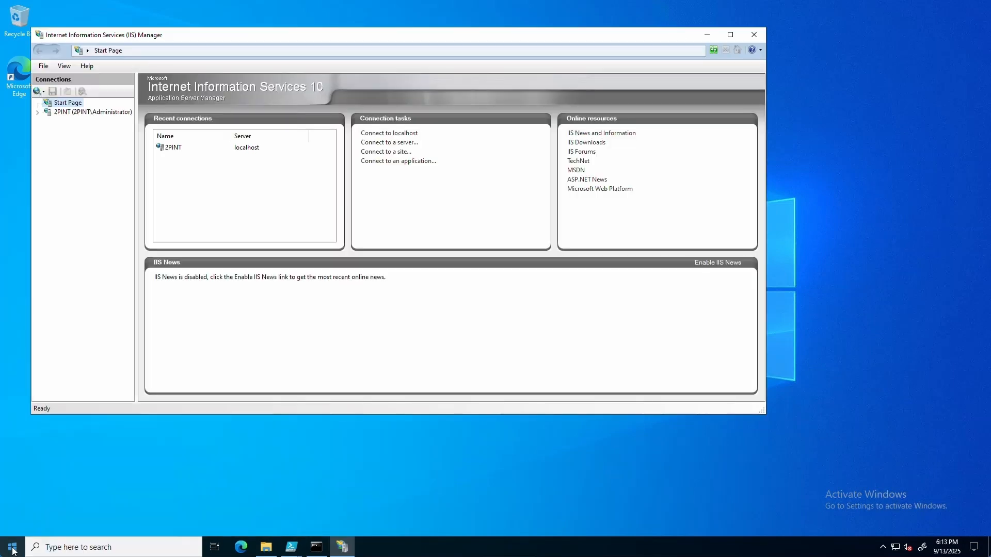
pyautogui.click(38, 113)
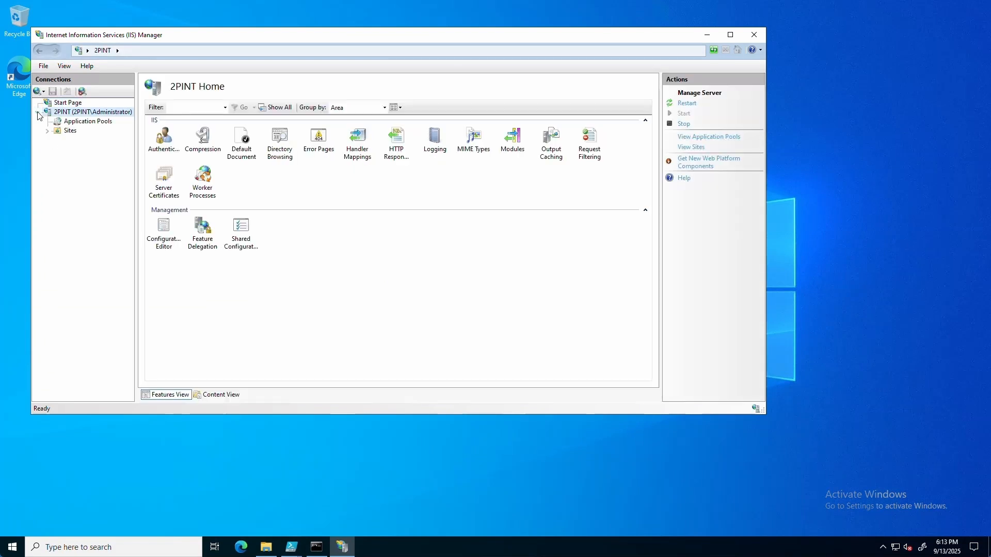
pyautogui.click(48, 131)
pyautogui.click(92, 142)
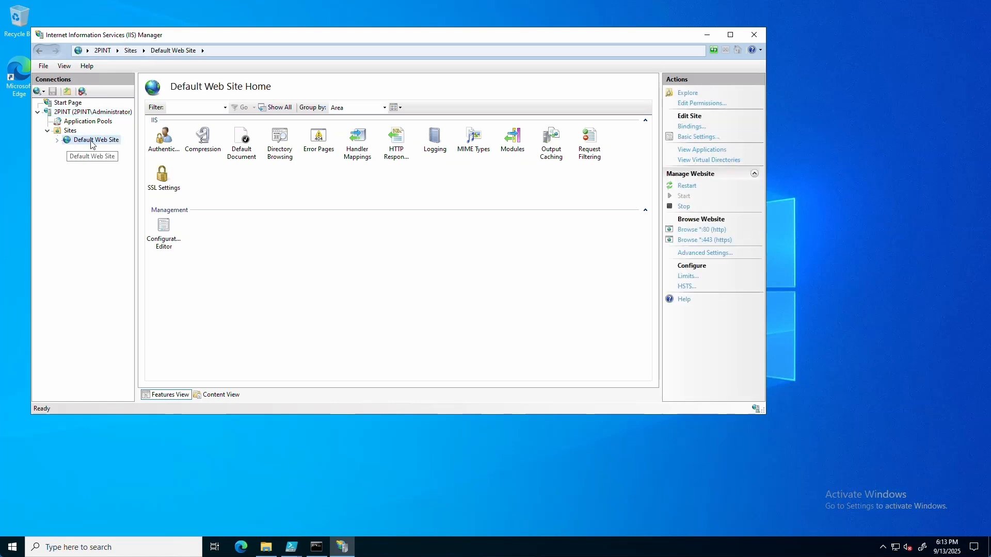
# Step: Add virtual directory 'StifleRDashboard' pointing to Program Files\2Pint Software\StifleR Dashboards\Dashboard Files
pyautogui.rightClick(92, 143)
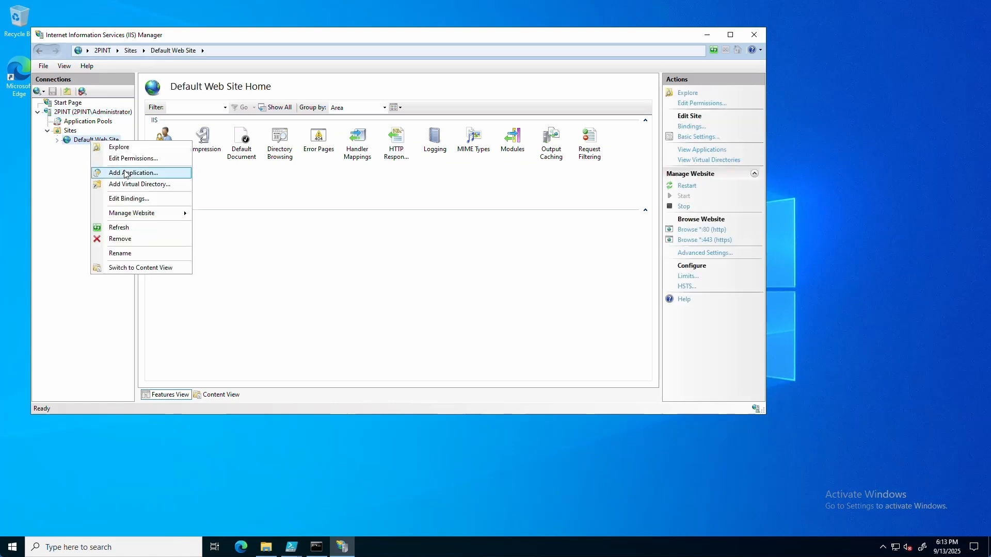
pyautogui.click(133, 187)
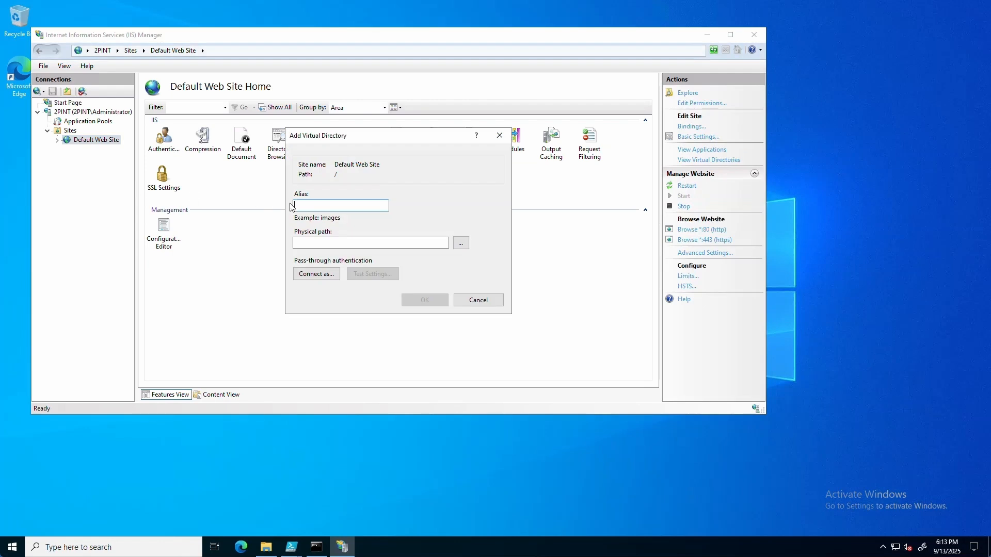
pyautogui.write('StifleRDashboard')
pyautogui.click(461, 242)
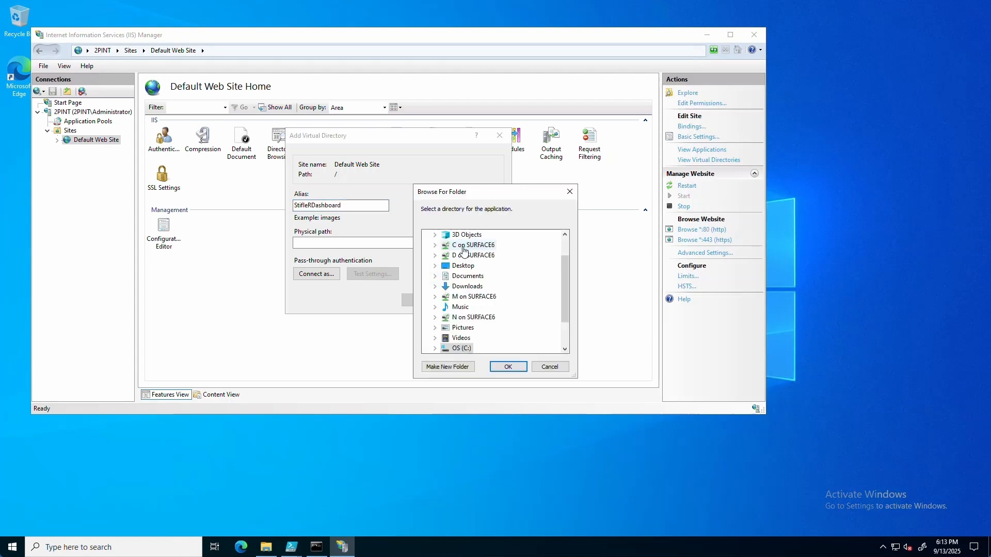
pyautogui.click(435, 322)
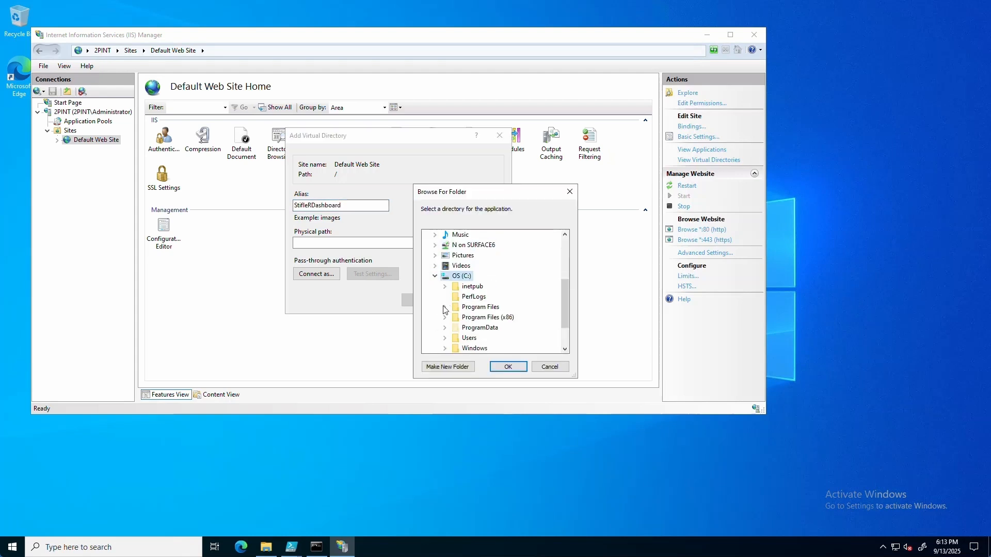
pyautogui.click(444, 307)
pyautogui.click(454, 244)
pyautogui.click(464, 277)
pyautogui.click(504, 286)
pyautogui.click(508, 366)
pyautogui.moveTo(429, 243); pyautogui.dragTo(453, 305)
pyautogui.click(428, 304)
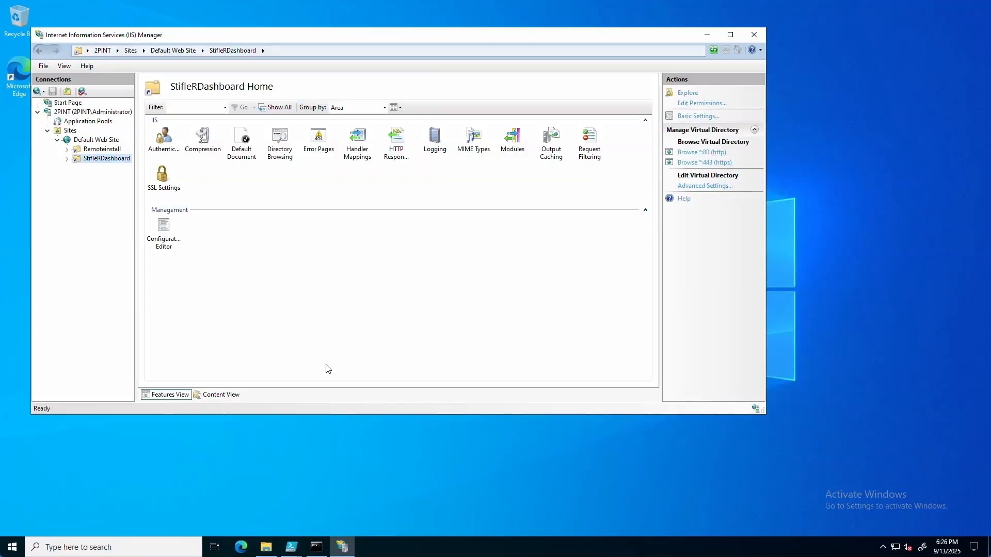
# Step: Launch Registry Editor through the Run prompt with regedit
pyautogui.rightClick(12, 547)
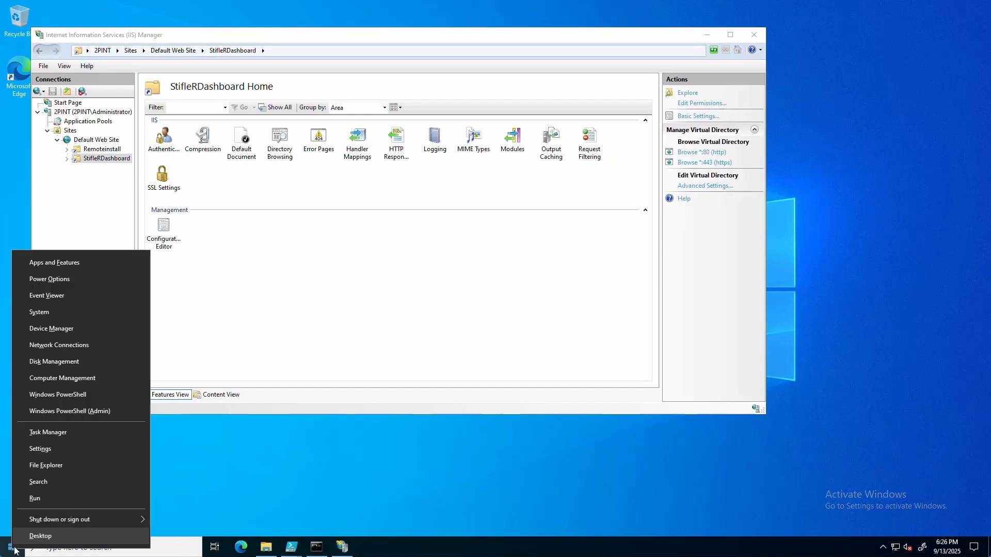
pyautogui.click(55, 499)
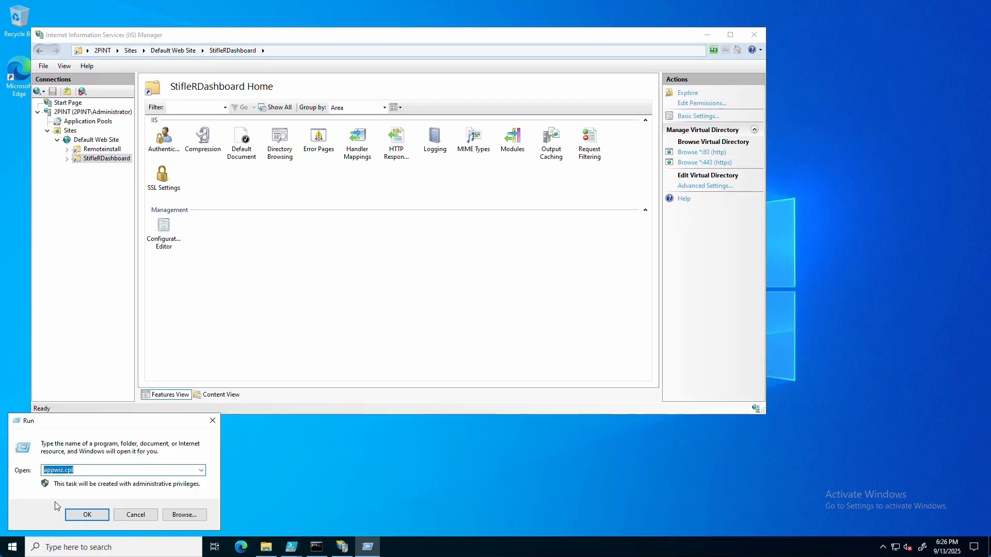
pyautogui.write('regedit')
pyautogui.press('Return')
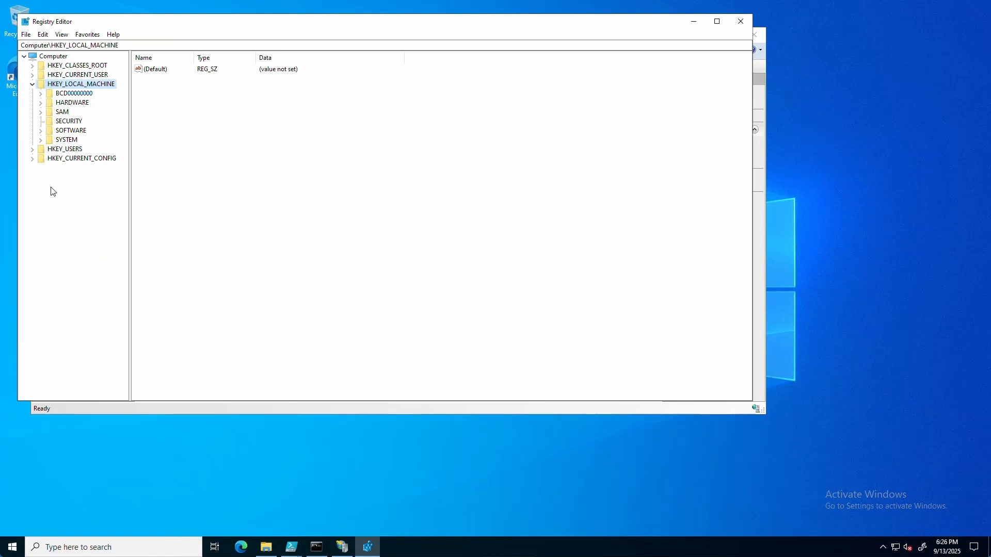
# Step: Go to HKLM\SYSTEM\CurrentControlSet\Control\Lsa\MSV1_0 and bring up the New value menu
pyautogui.click(41, 141)
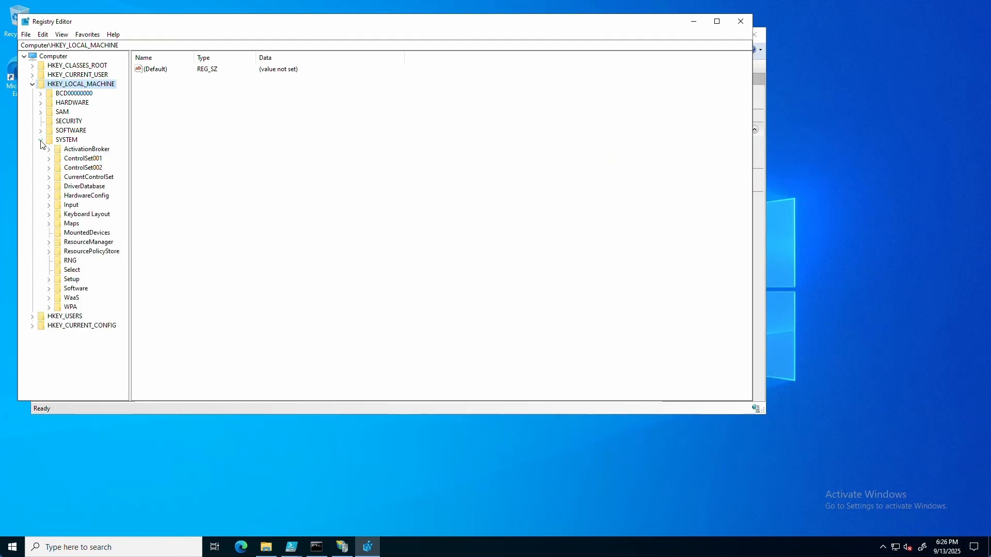
pyautogui.click(49, 178)
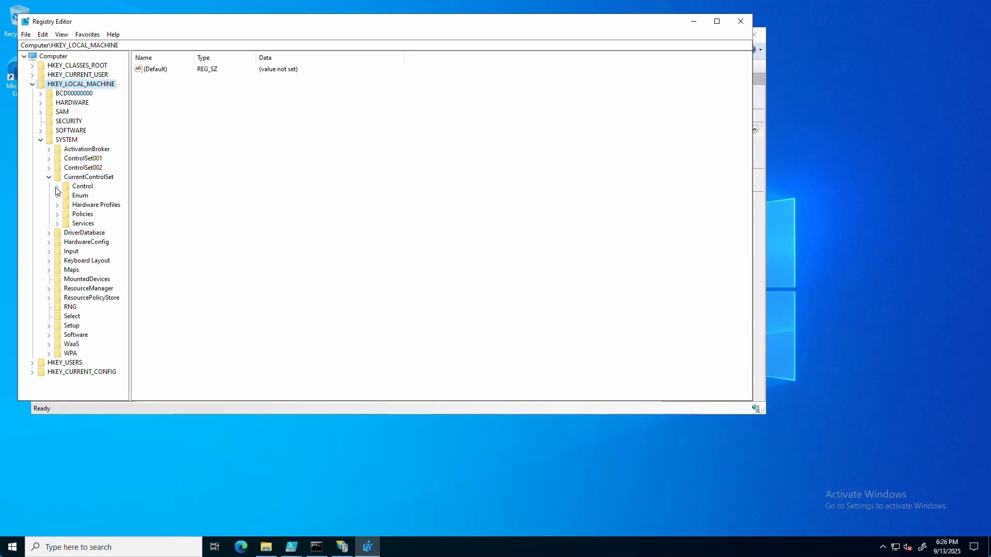
pyautogui.click(56, 187)
pyautogui.scroll(-7, 93, 245)
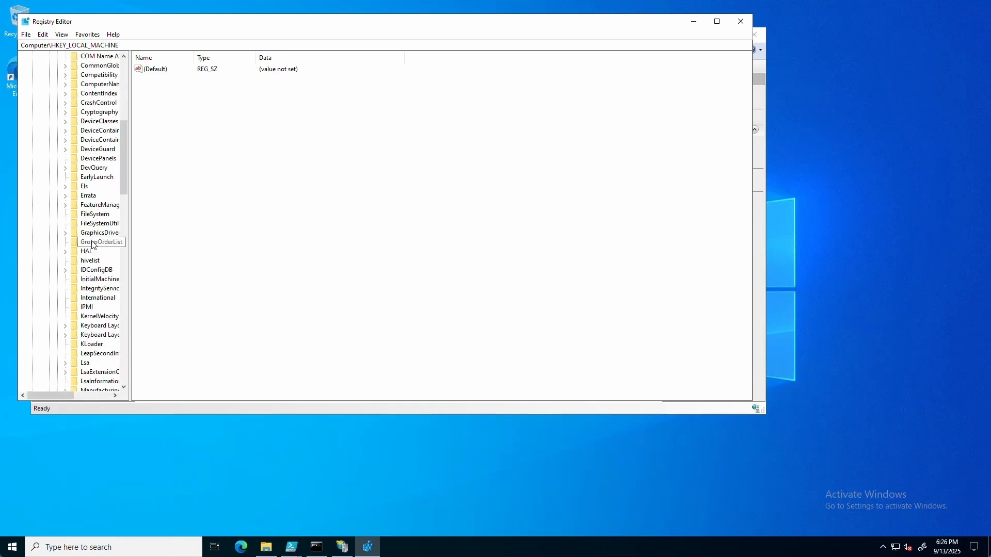
pyautogui.scroll(-3, 93, 245)
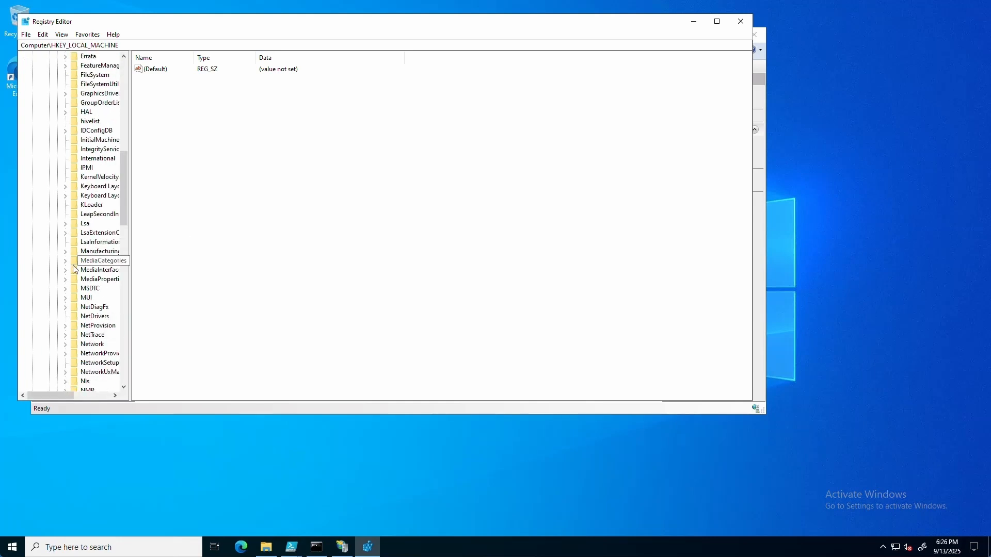
pyautogui.click(65, 225)
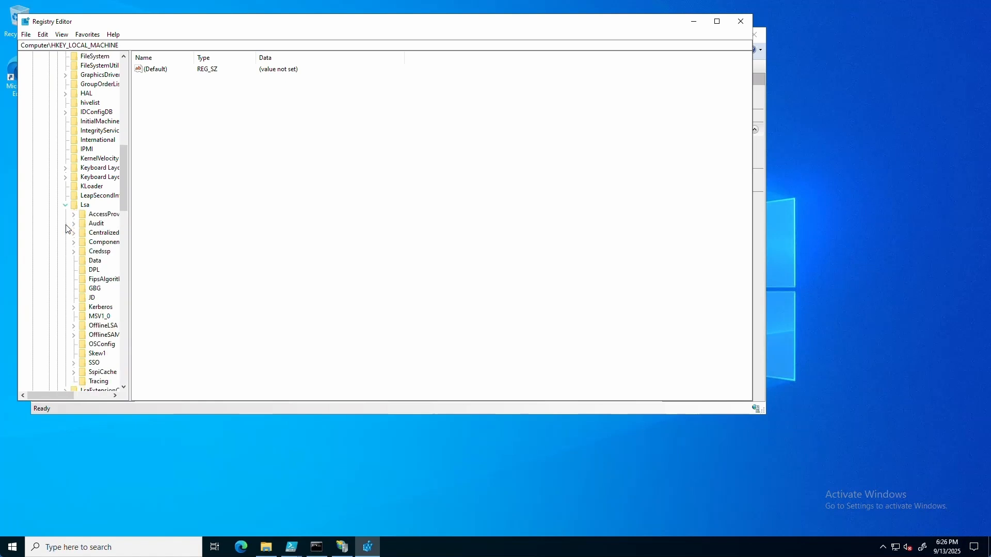
pyautogui.click(98, 317)
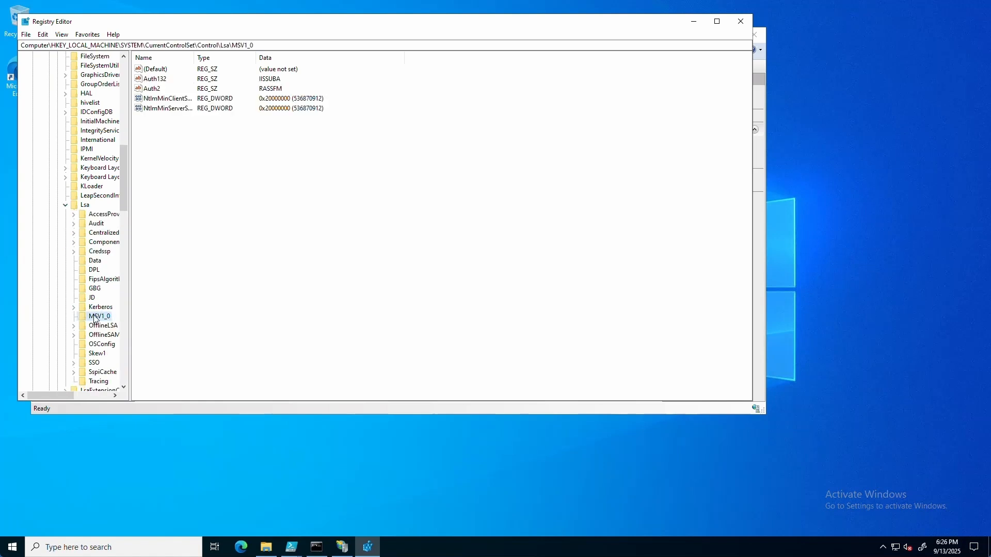
pyautogui.rightClick(172, 192)
pyautogui.moveTo(192, 197)
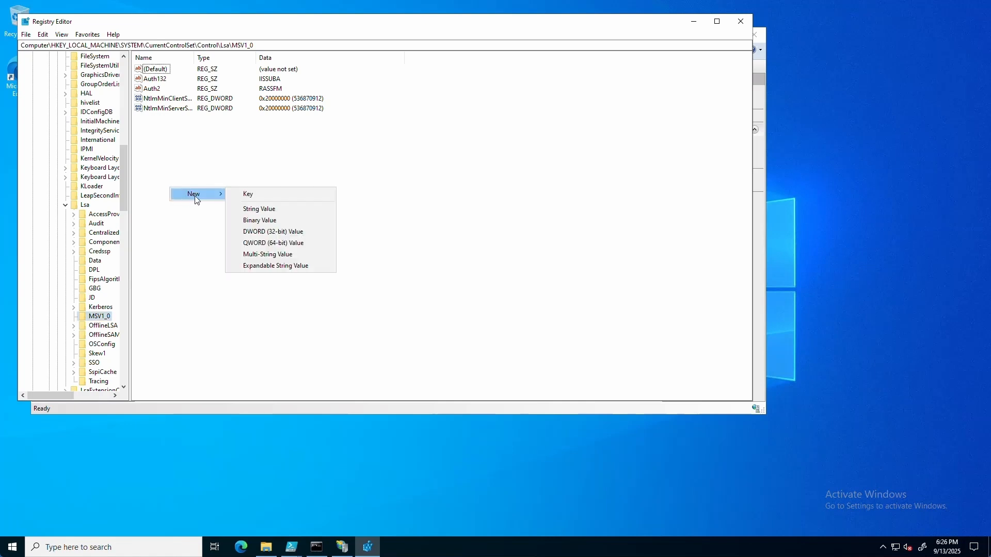
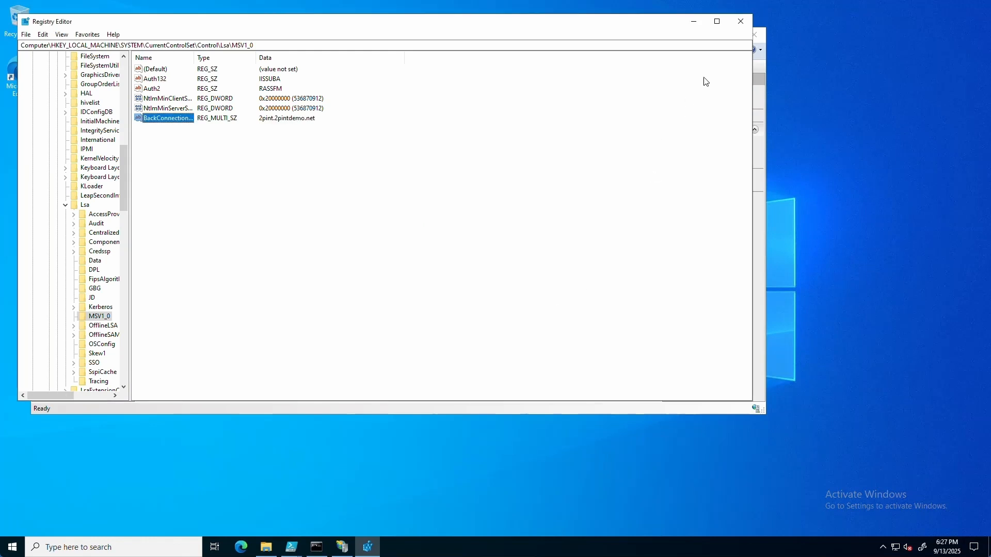
# Step: Close Registry Editor to return to IIS Manager's StifleRDashboard Home
pyautogui.click(741, 21)
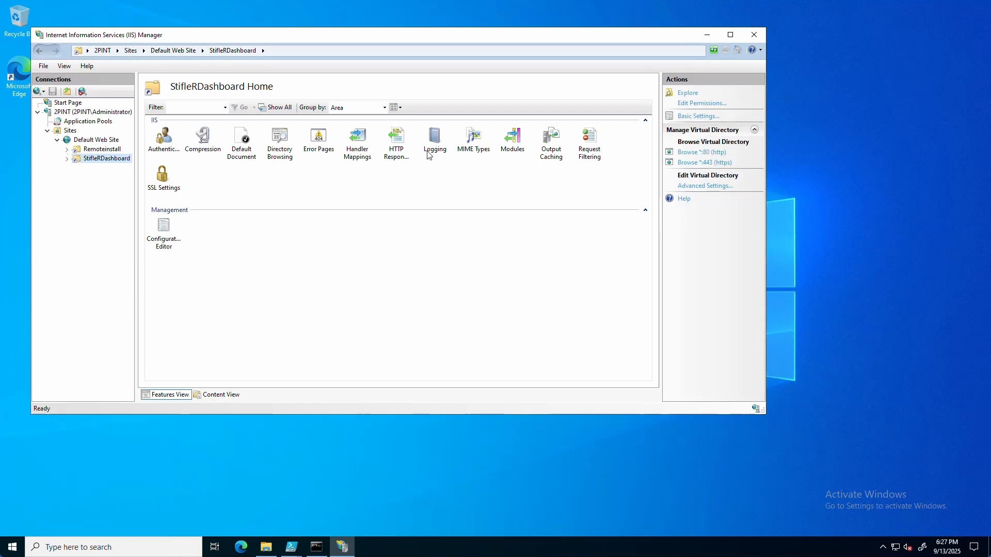
pyautogui.click(241, 548)
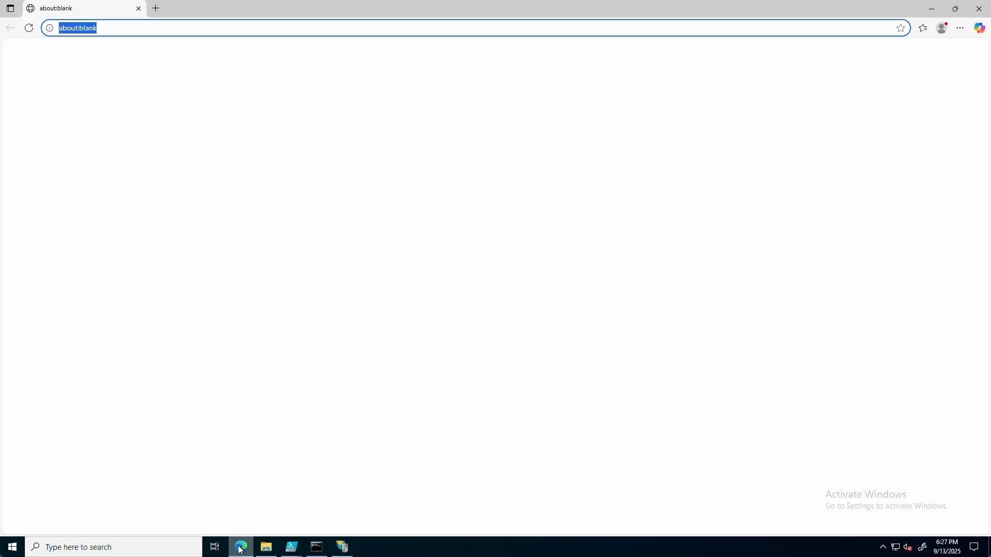
pyautogui.write('https://2pint.2pintdemo.net/StifleRDashboard')
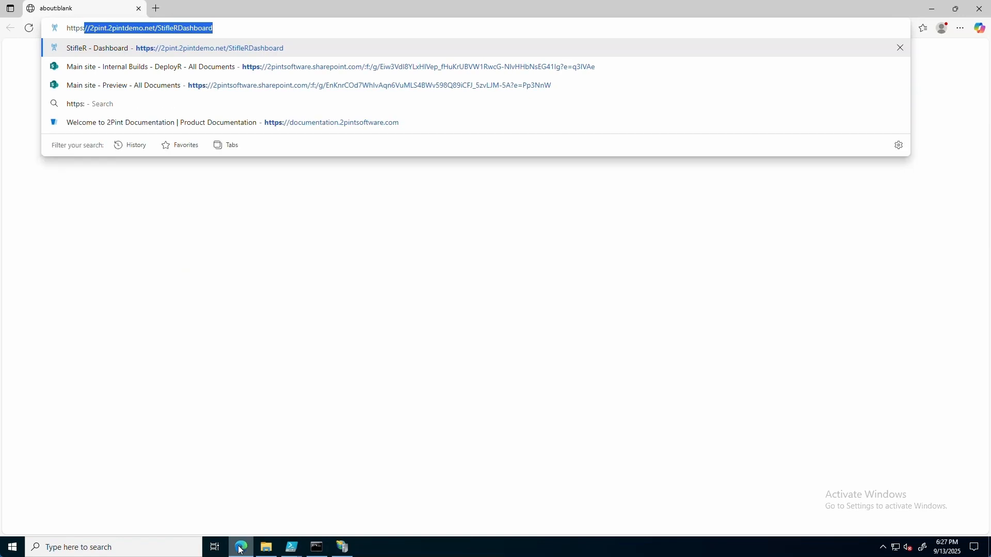
pyautogui.press('End')
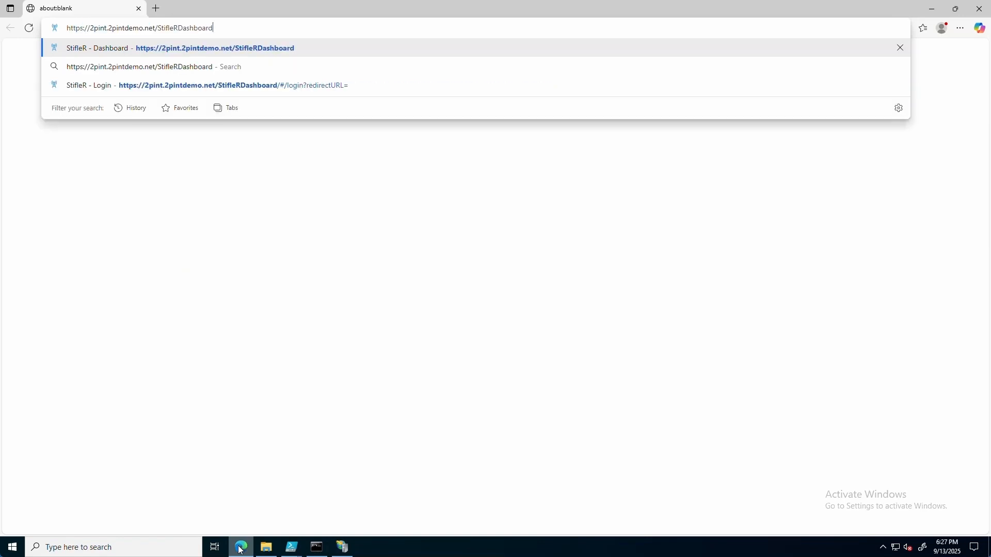
pyautogui.press('Return')
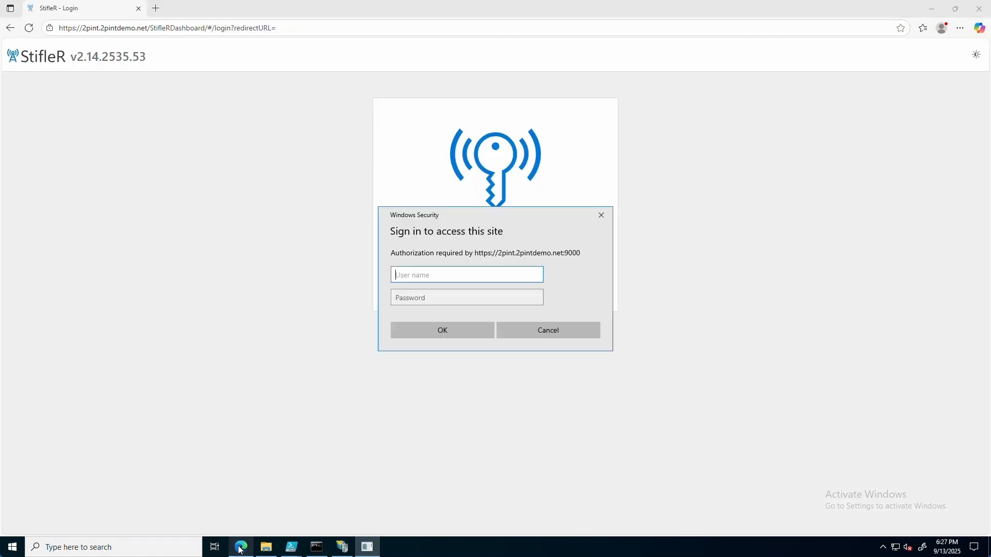
pyautogui.write('administrator')
pyautogui.press('Tab')
pyautogui.write('••••••')
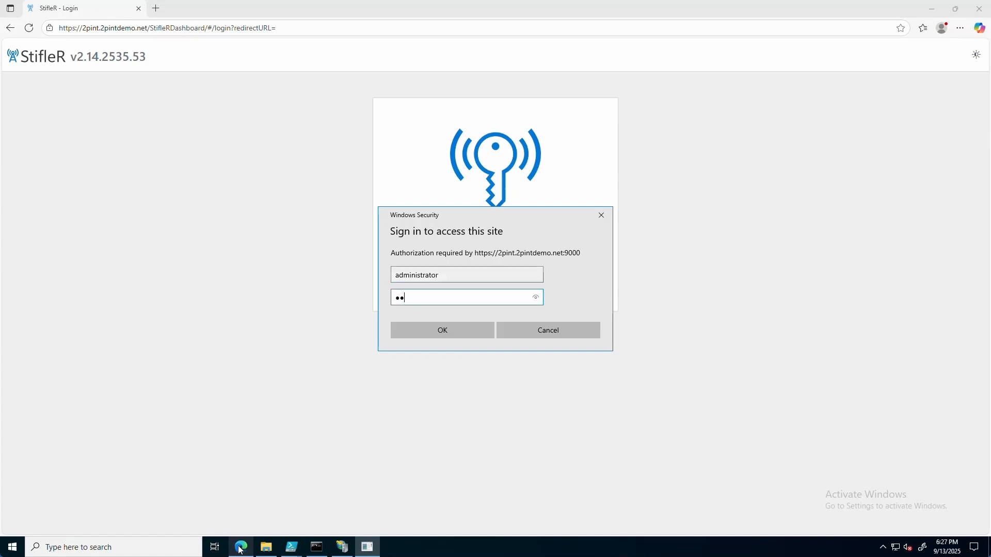
pyautogui.write('••')
pyautogui.press('Return')
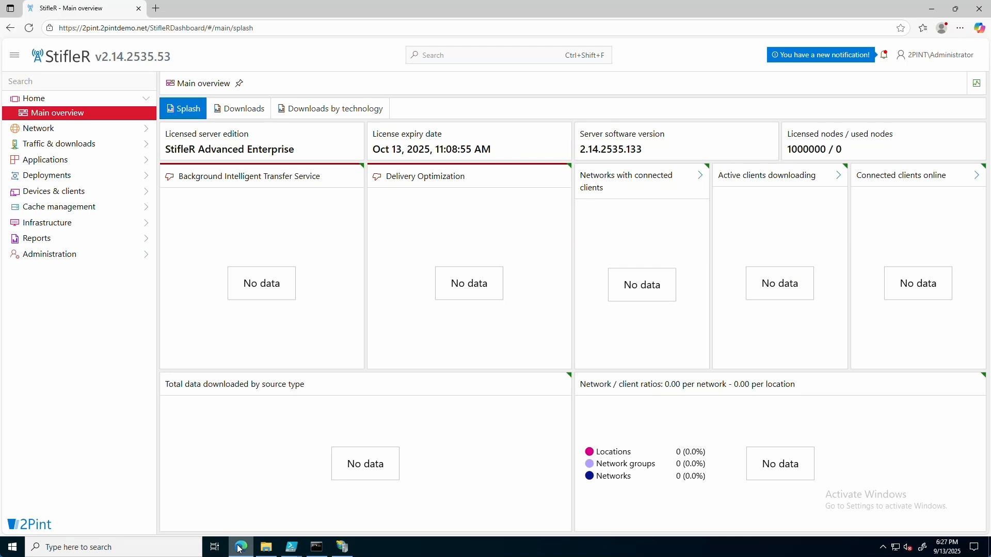
# Step: Run appwiz.cpl and confirm StifleR Dashboards 2.14.2535.53 is listed as installed
pyautogui.rightClick(15, 548)
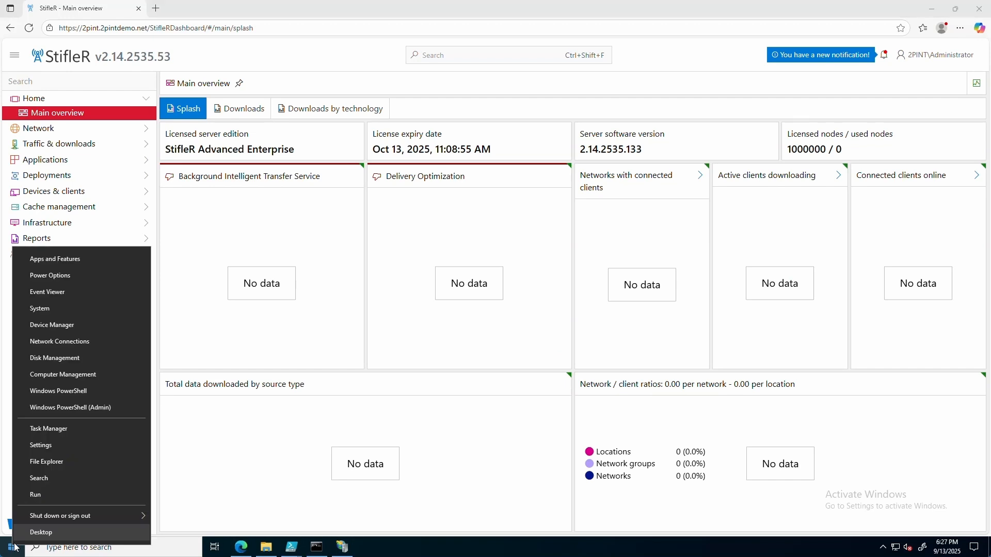
pyautogui.click(45, 492)
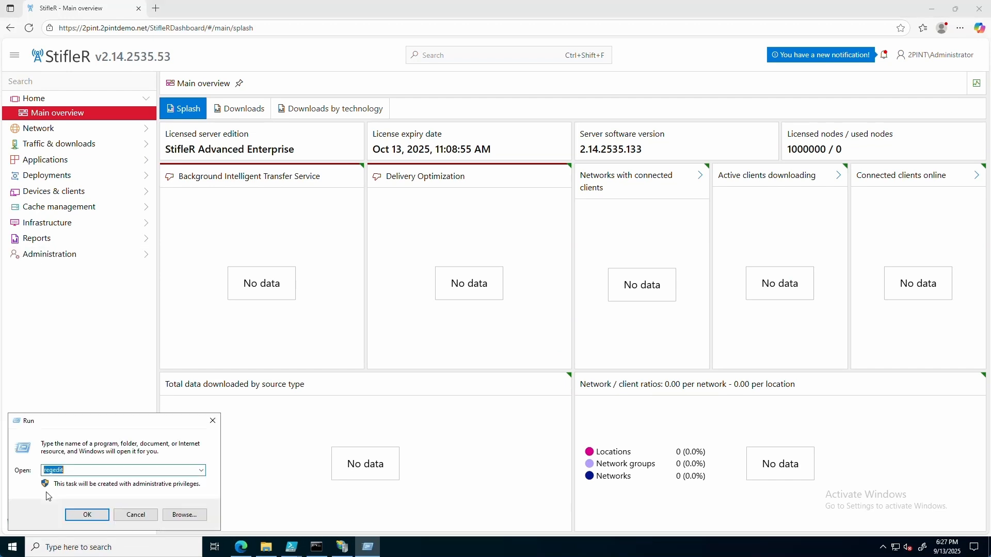
pyautogui.write('appwiz.cpl')
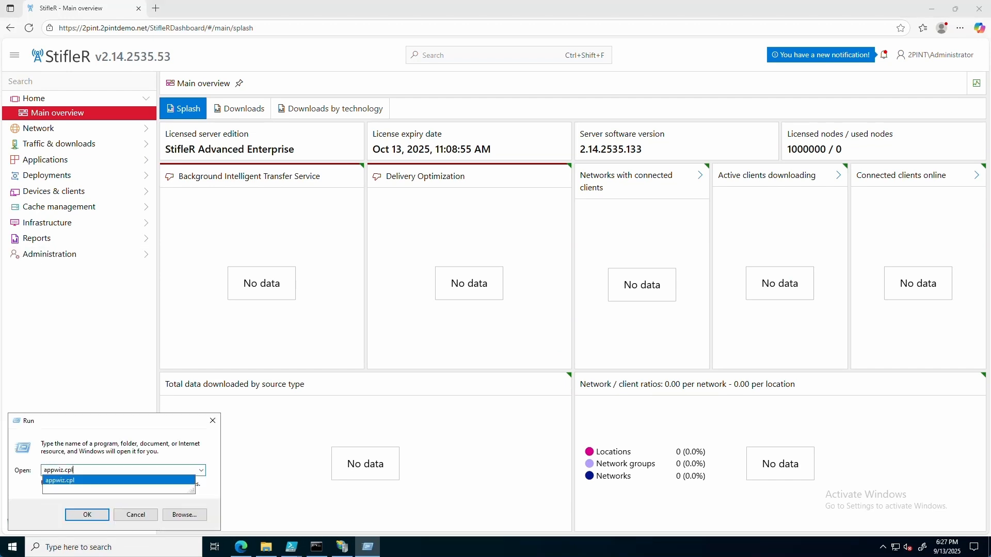
pyautogui.press('Return')
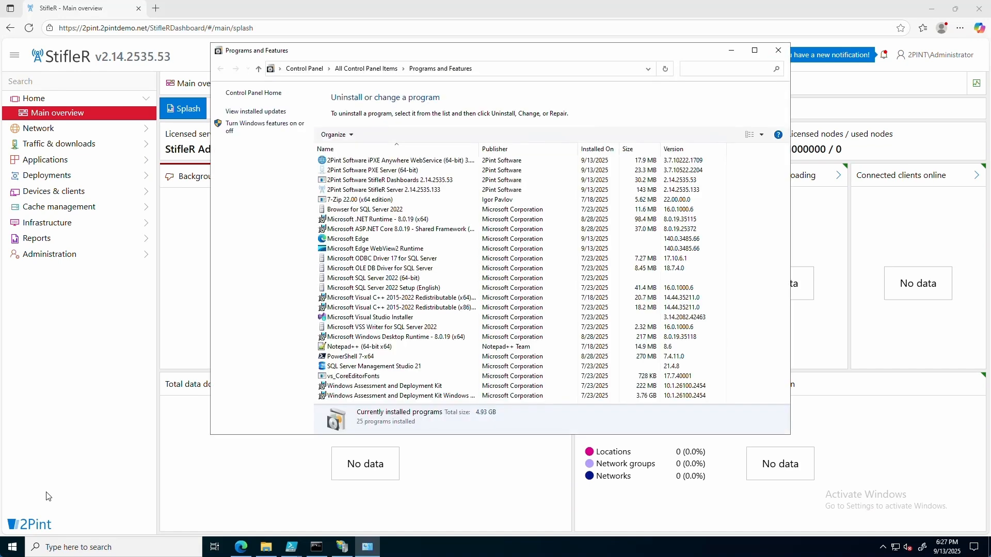
pyautogui.click(471, 185)
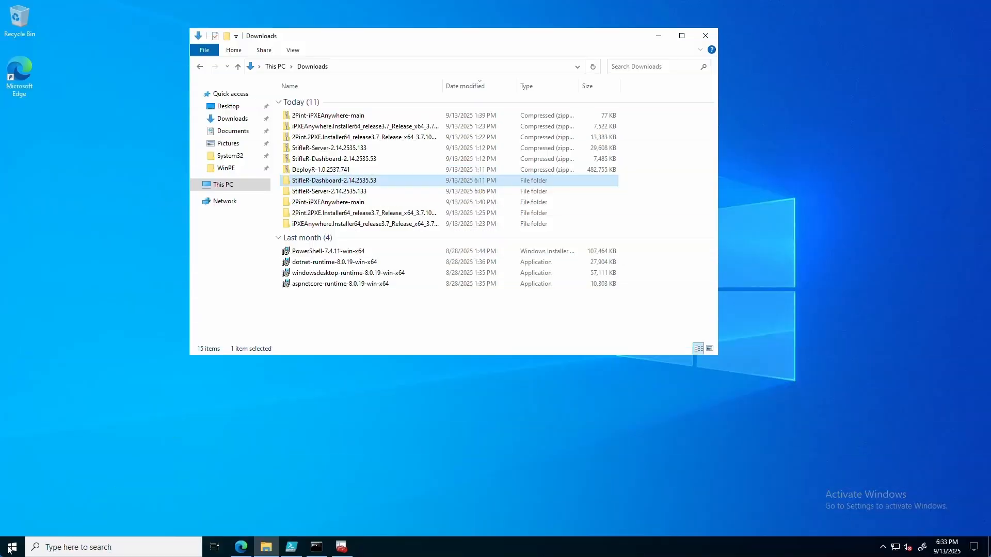
# Step: Launch Server Manager, step through Add Roles and Features to the Features page, then cancel
pyautogui.click(12, 548)
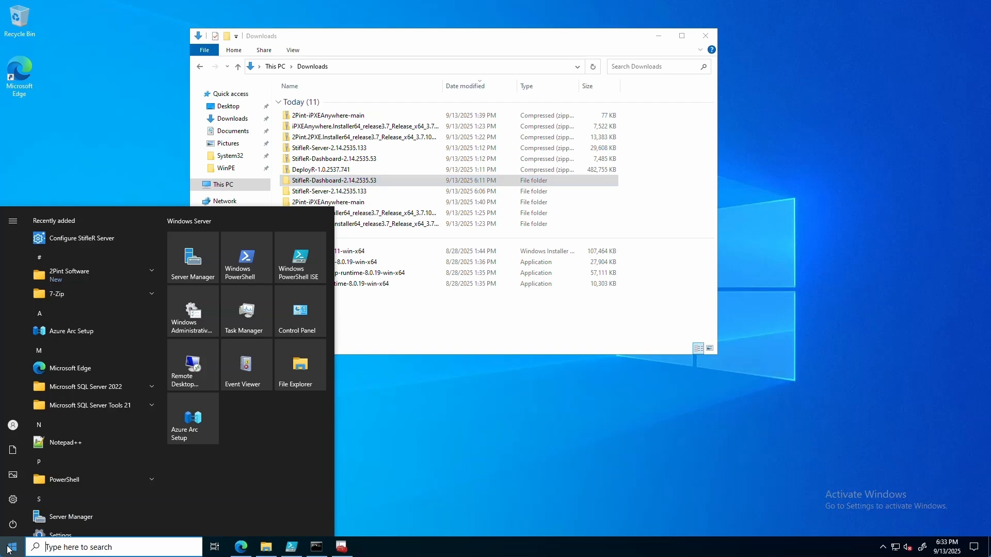
pyautogui.click(200, 251)
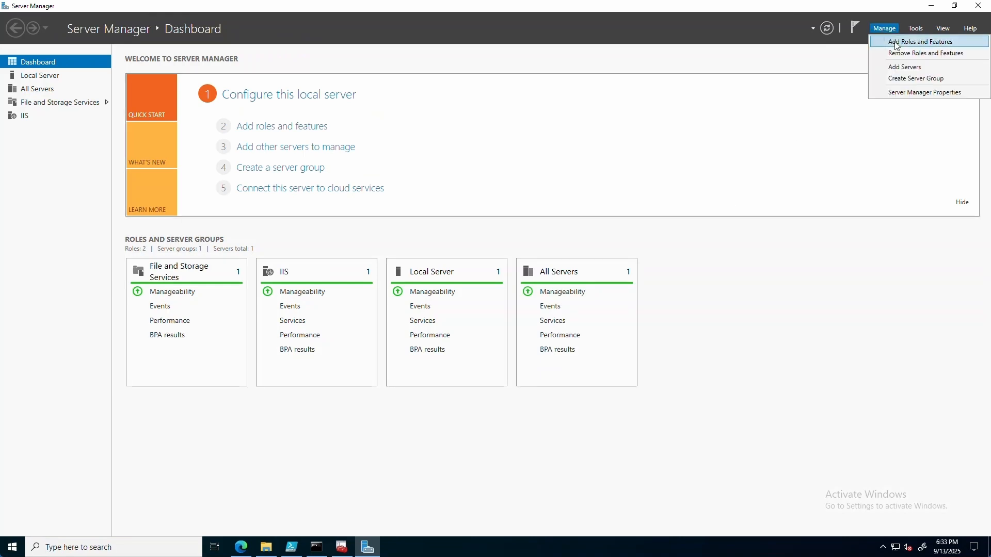
pyautogui.click(897, 45)
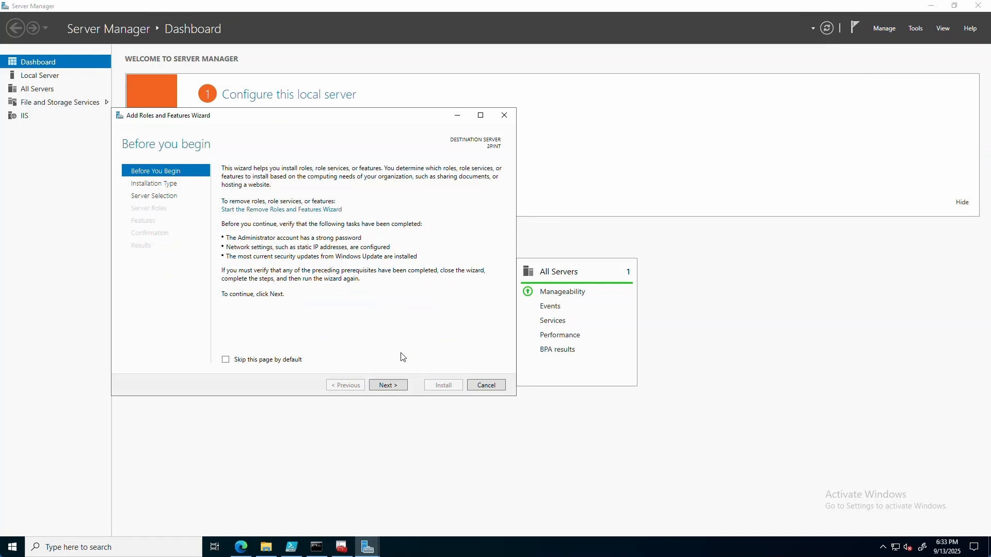
pyautogui.click(401, 385)
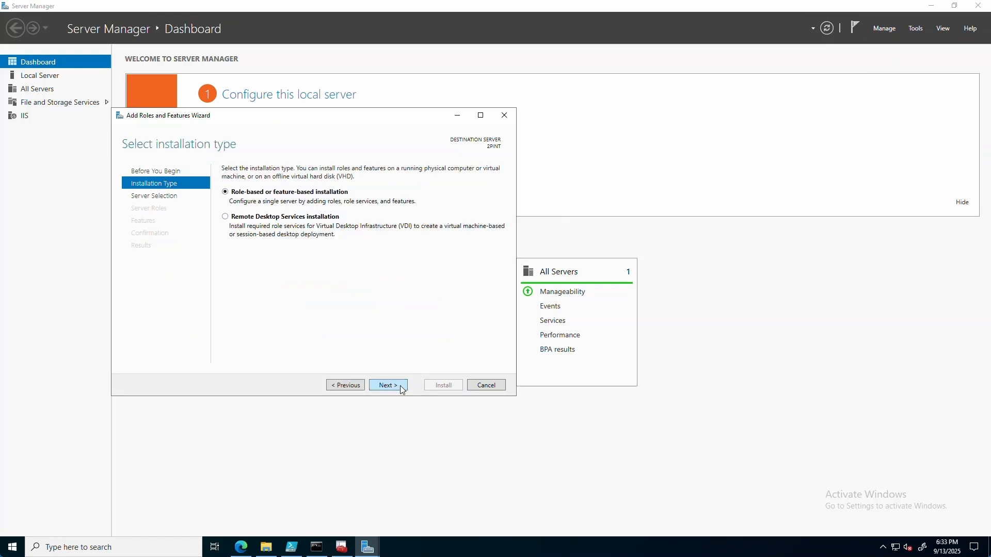
pyautogui.click(401, 385)
pyautogui.click(401, 386)
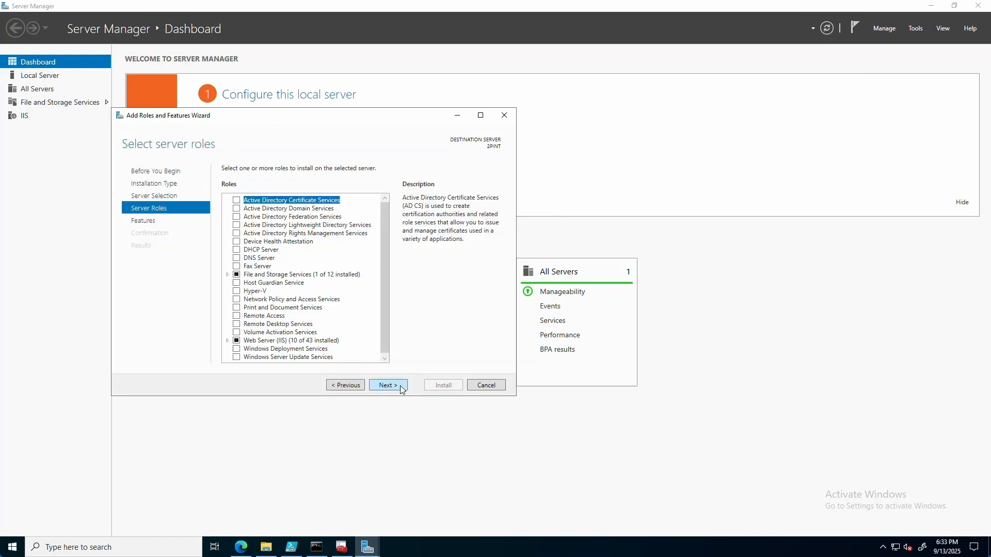
pyautogui.click(400, 386)
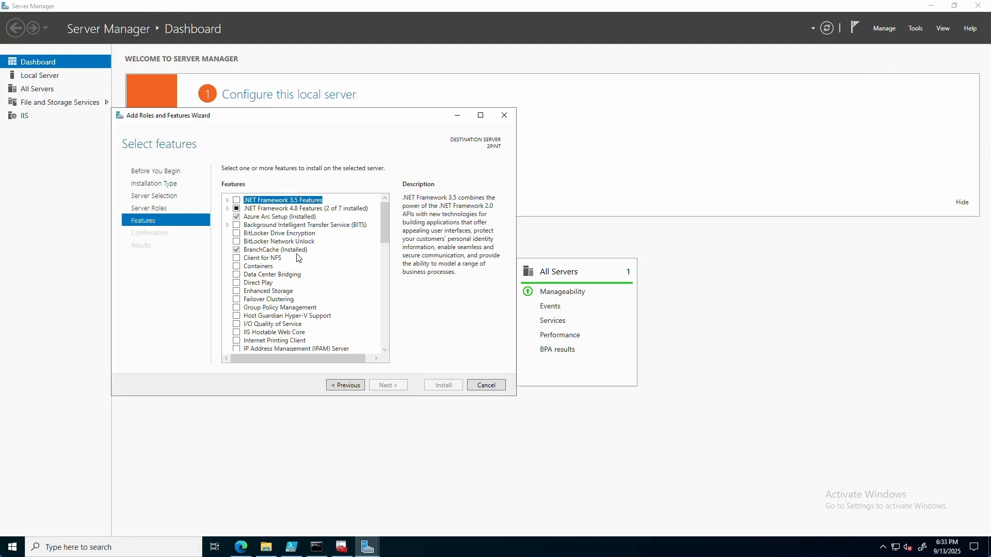
pyautogui.click(486, 385)
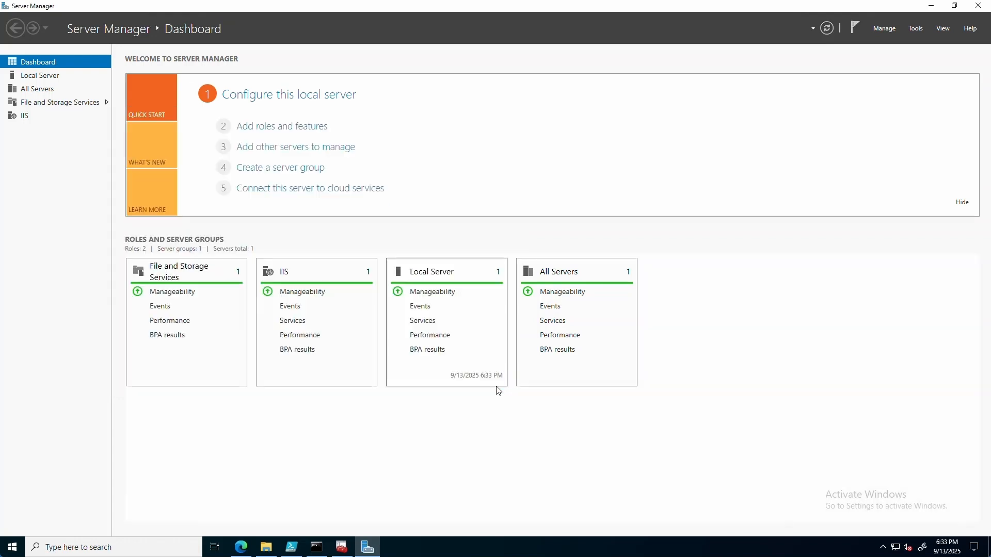
# Step: Close Server Manager, extract the DeployR-1.0.2537.741 zip in Downloads, and open the extracted folder
pyautogui.click(979, 6)
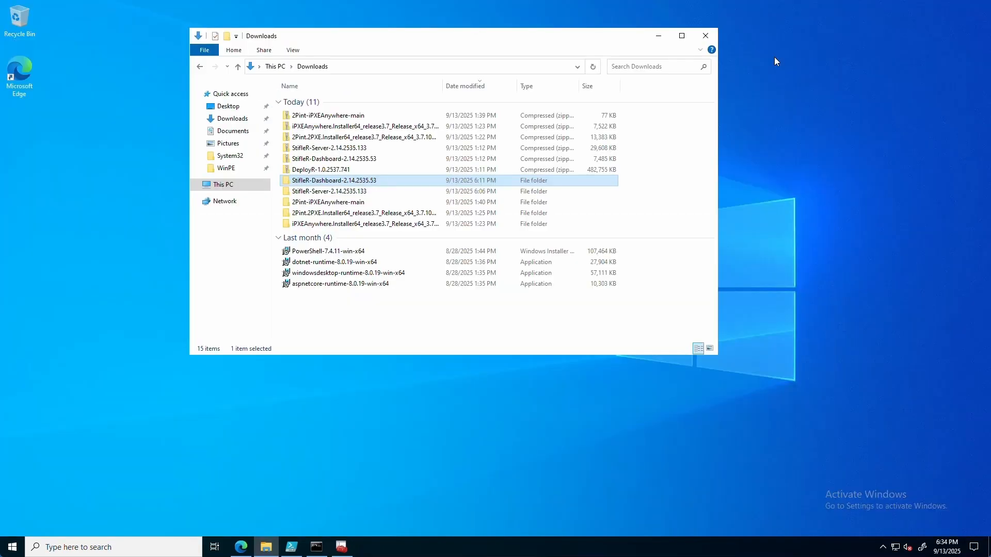
pyautogui.click(311, 170)
pyautogui.rightClick(313, 172)
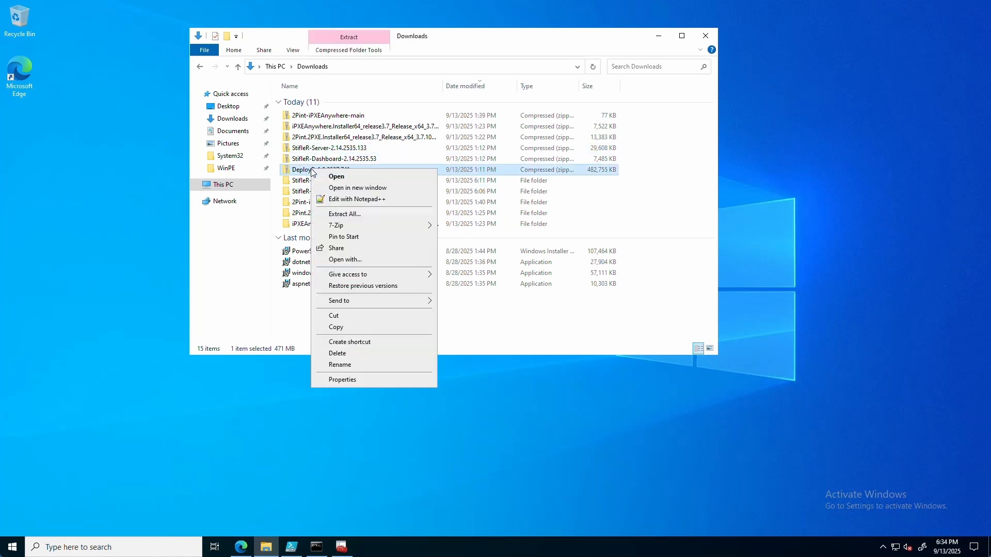
pyautogui.click(344, 214)
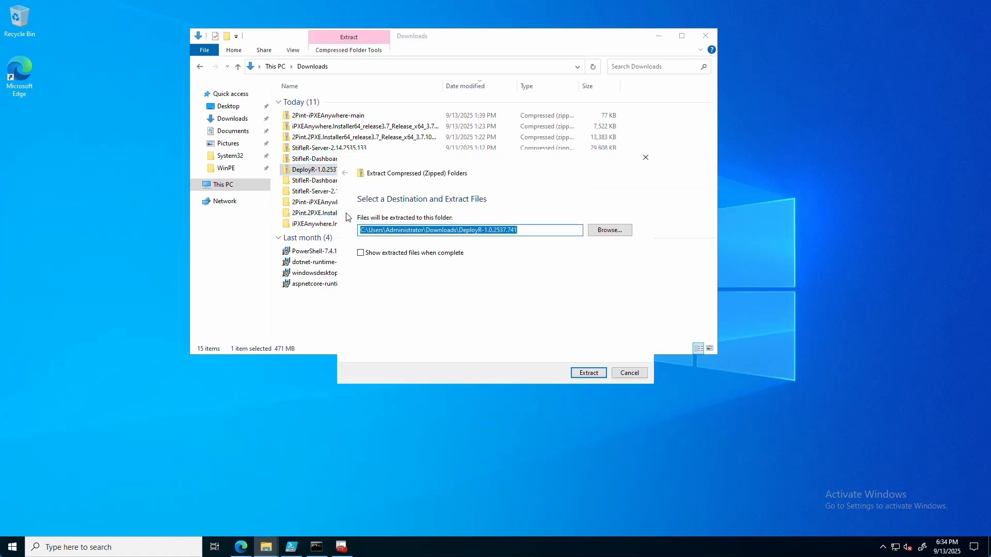
pyautogui.click(594, 373)
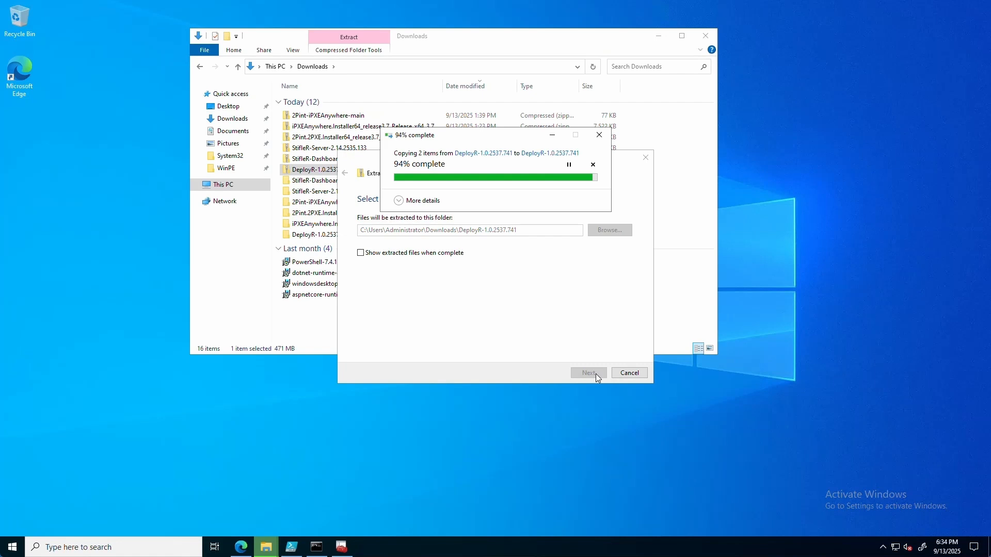
pyautogui.doubleClick(318, 235)
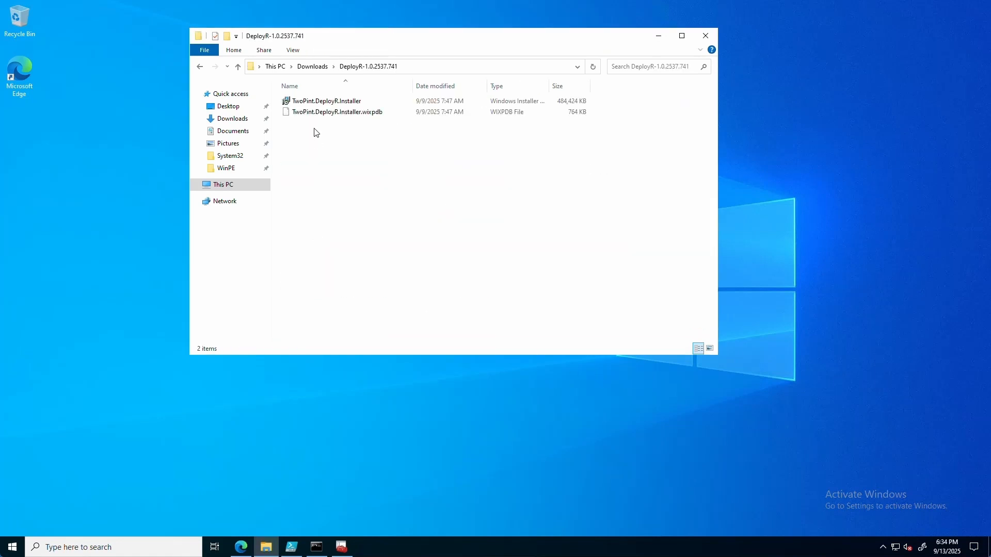
# Step: Run the DeployR installer, accept the licence, keep C:\Program Files\2Pint Software\DeployR\, and install
pyautogui.doubleClick(317, 103)
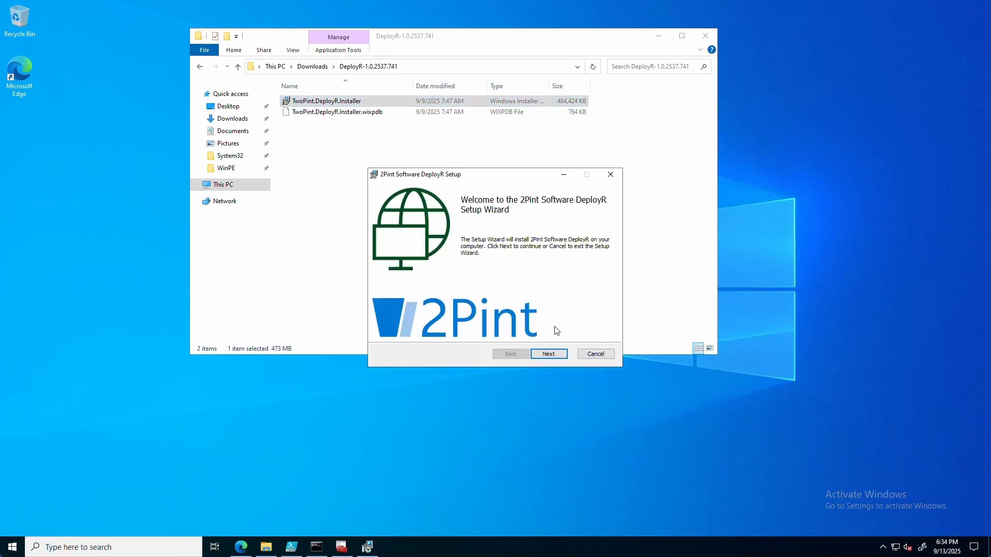
pyautogui.click(549, 355)
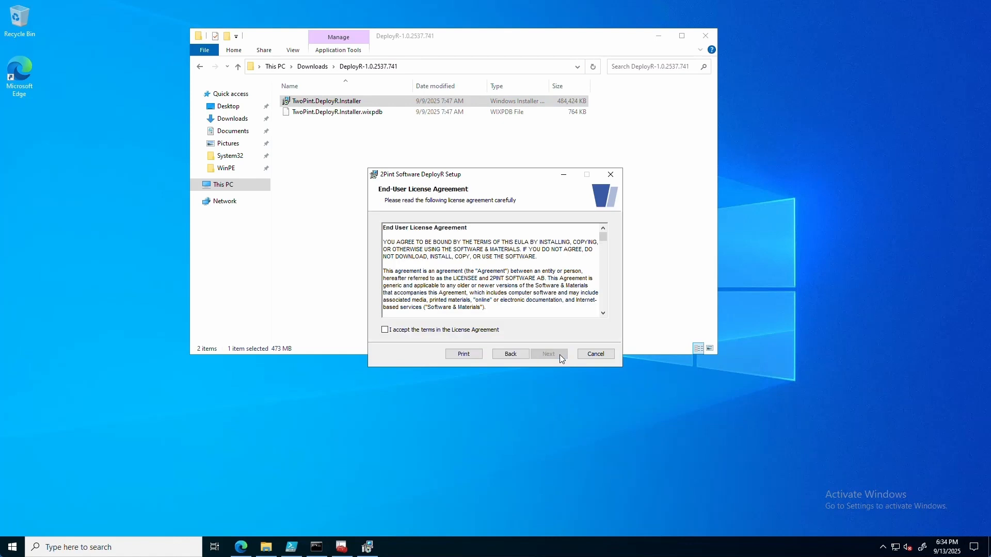
pyautogui.click(488, 335)
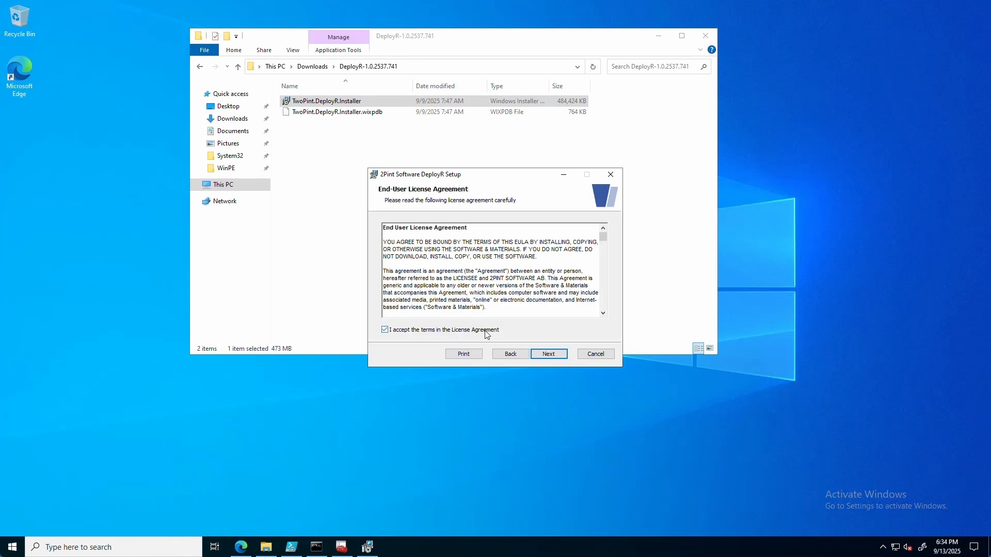
pyautogui.click(549, 354)
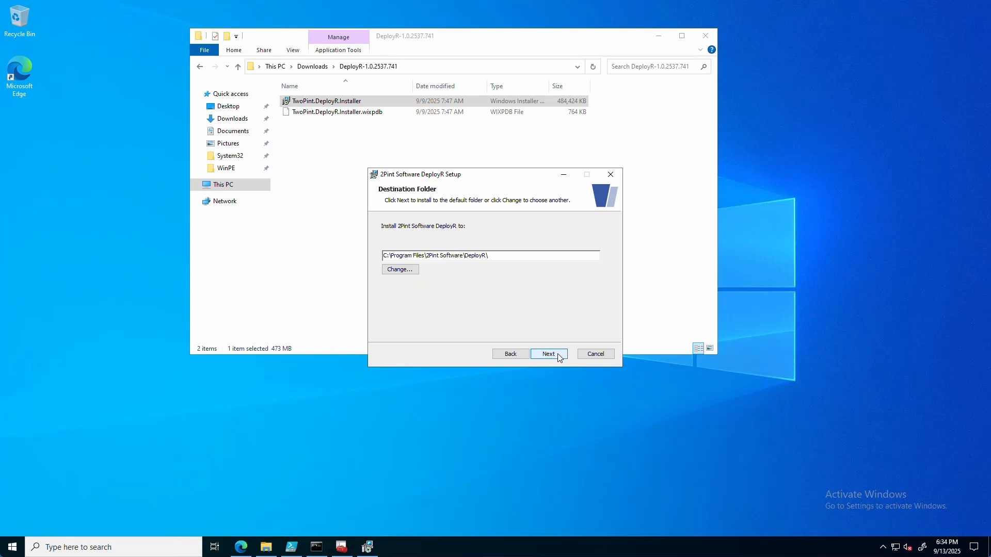
pyautogui.click(549, 354)
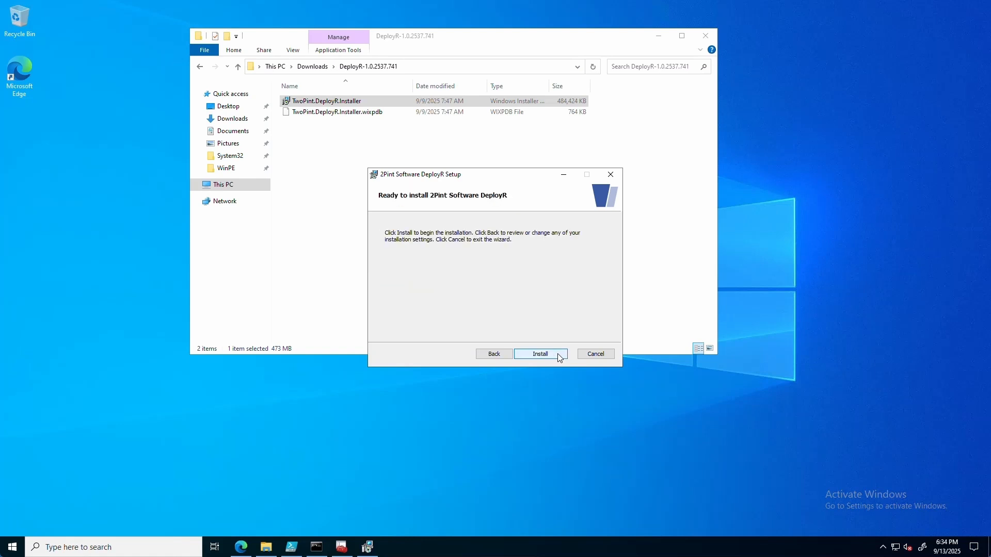
pyautogui.click(559, 355)
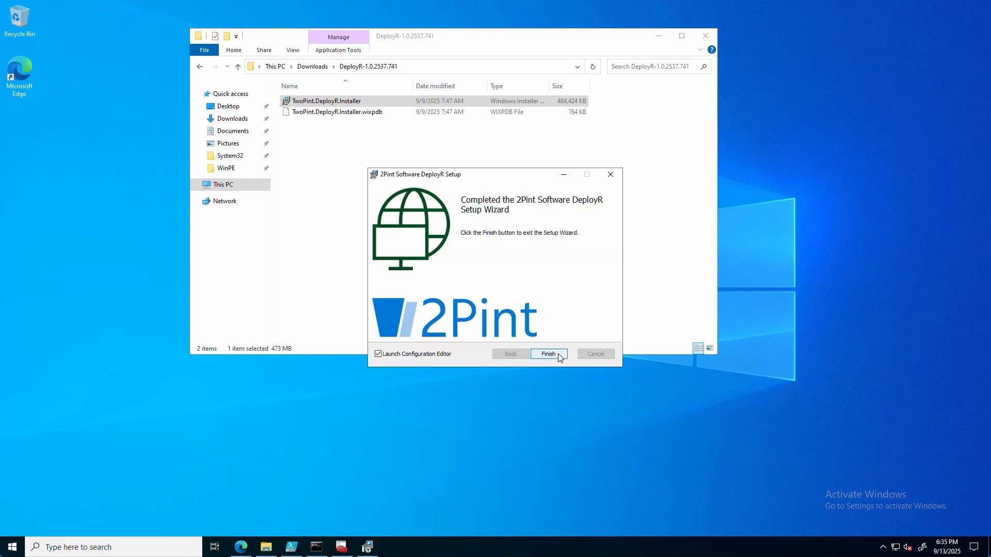
# Step: Finish setup, then copy the 2pint.2pintdemo.net certificate's thumbprint from the local machine Personal store
pyautogui.click(548, 354)
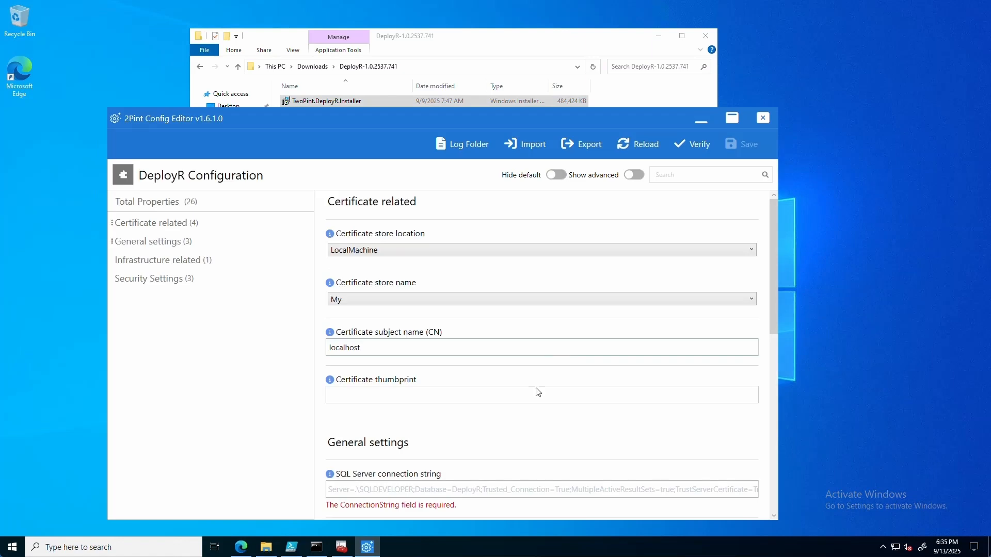
pyautogui.click(342, 547)
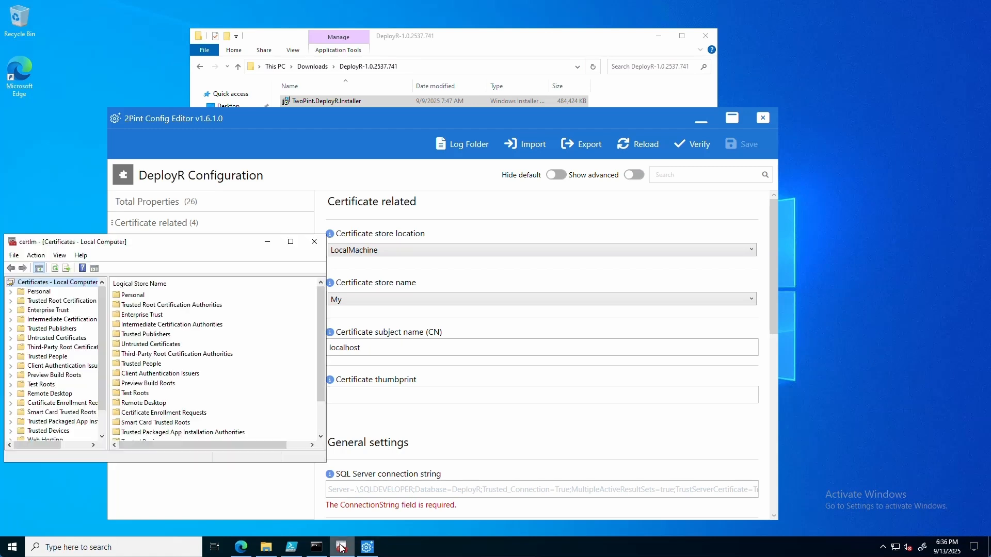
pyautogui.click(11, 292)
pyautogui.click(49, 301)
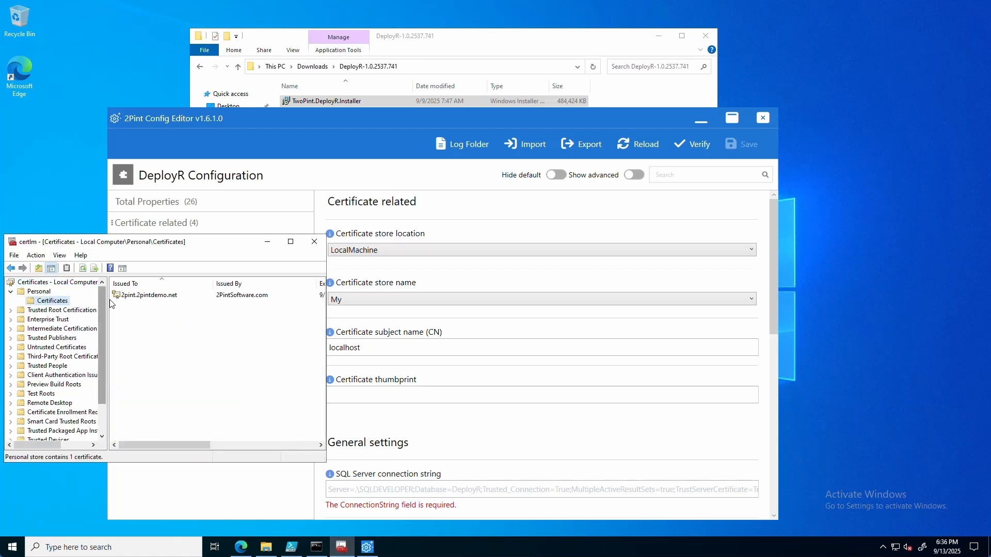
pyautogui.doubleClick(143, 300)
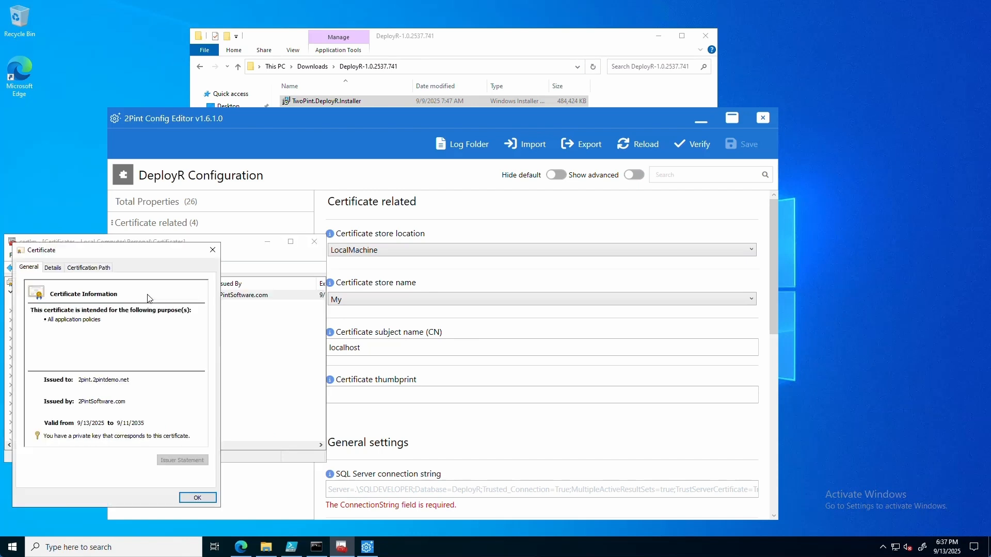
pyautogui.click(53, 269)
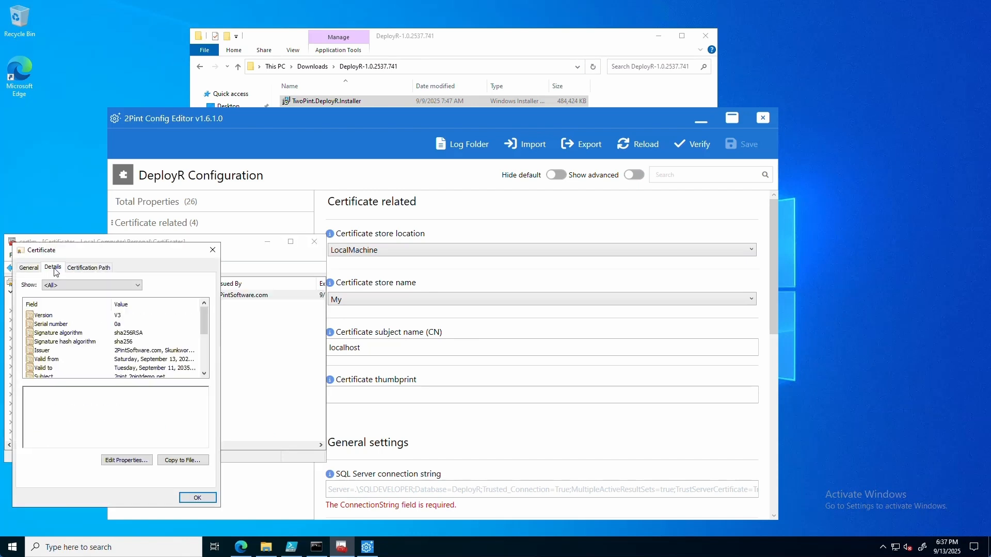
pyautogui.moveTo(205, 324); pyautogui.dragTo(205, 358)
pyautogui.click(67, 368)
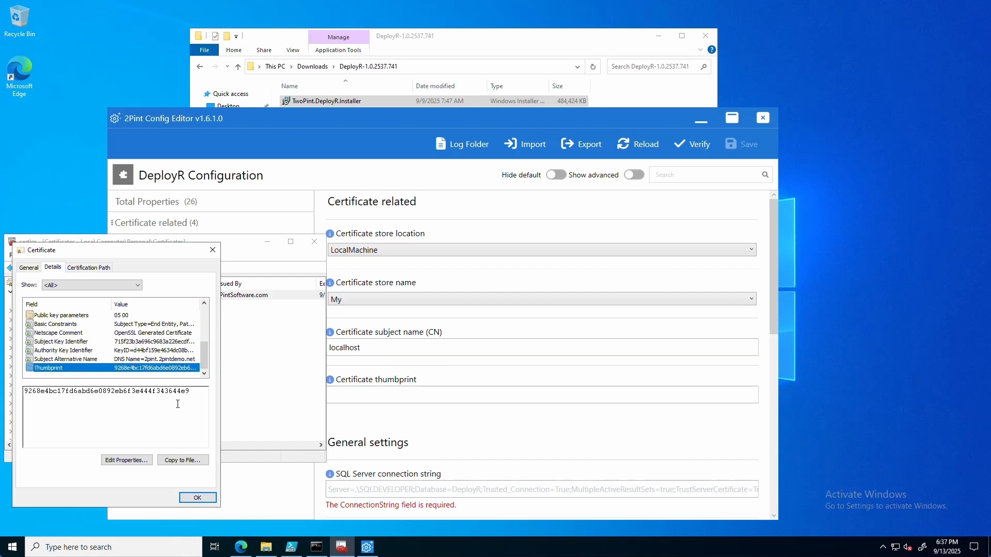
pyautogui.moveTo(190, 392); pyautogui.dragTo(14, 396)
pyautogui.hotkey('ctrl', 'c')
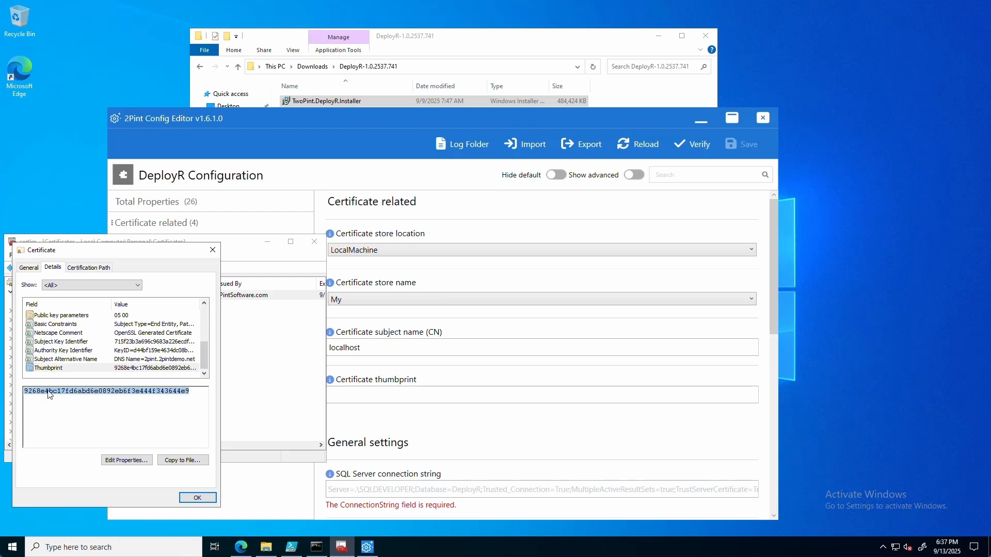
# Step: Paste the thumbprint into Certificate thumbprint and the SQL Server connection string into its field
pyautogui.click(383, 118)
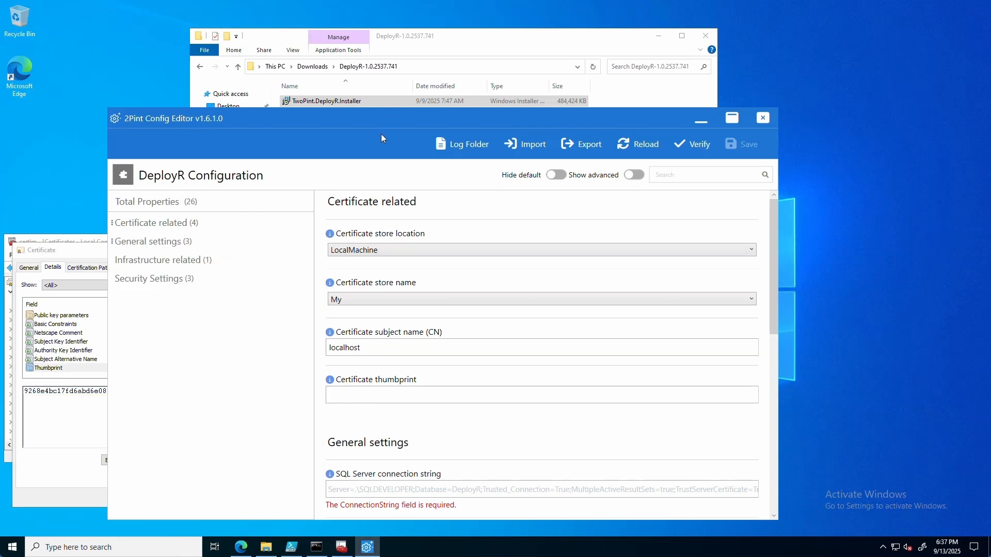
pyautogui.click(377, 393)
pyautogui.hotkey('ctrl', 'v')
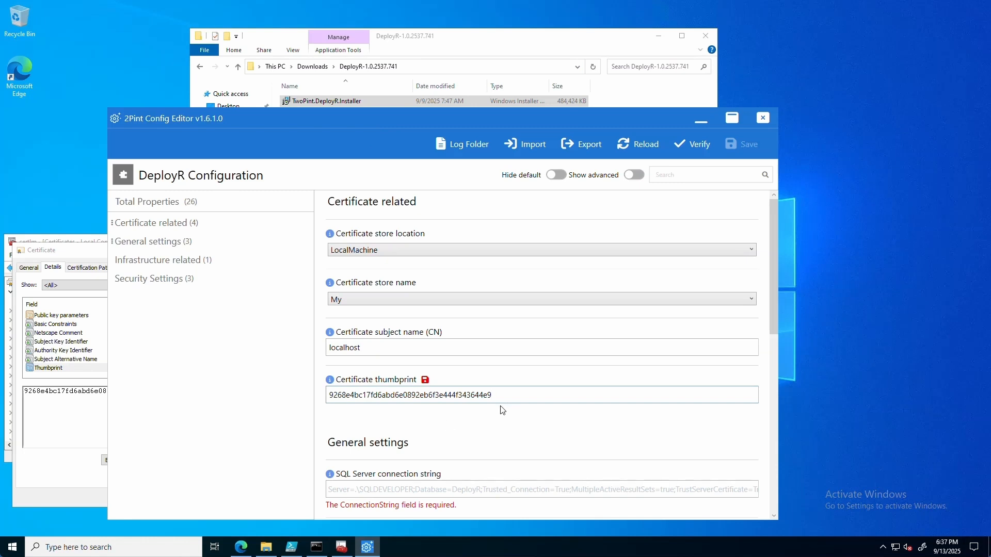
pyautogui.click(336, 497)
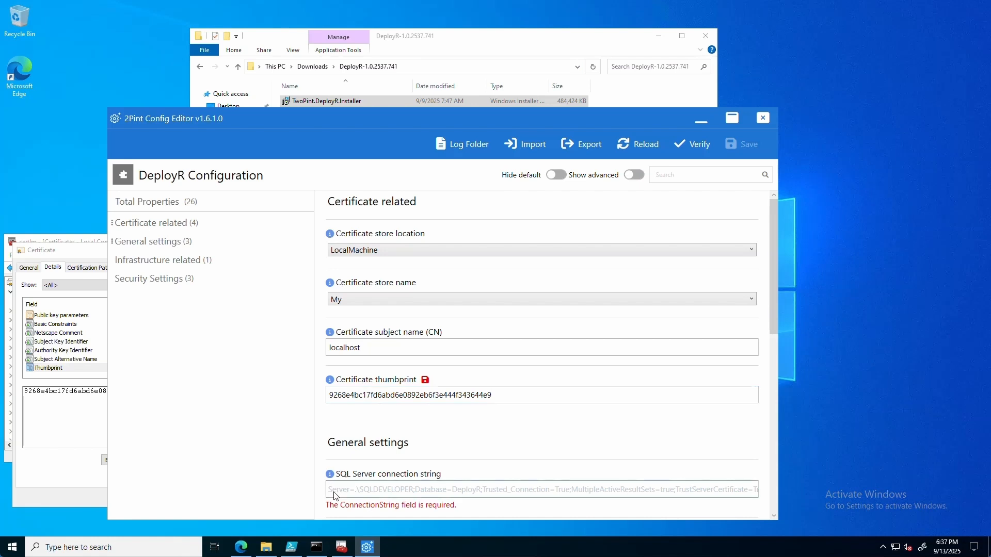
pyautogui.write('Server=.\\SQLEXPRESS;Database=DeployR;Trusted_Connection=True;MultipleActiveResultSets=true;TrustServerCertificate=True')
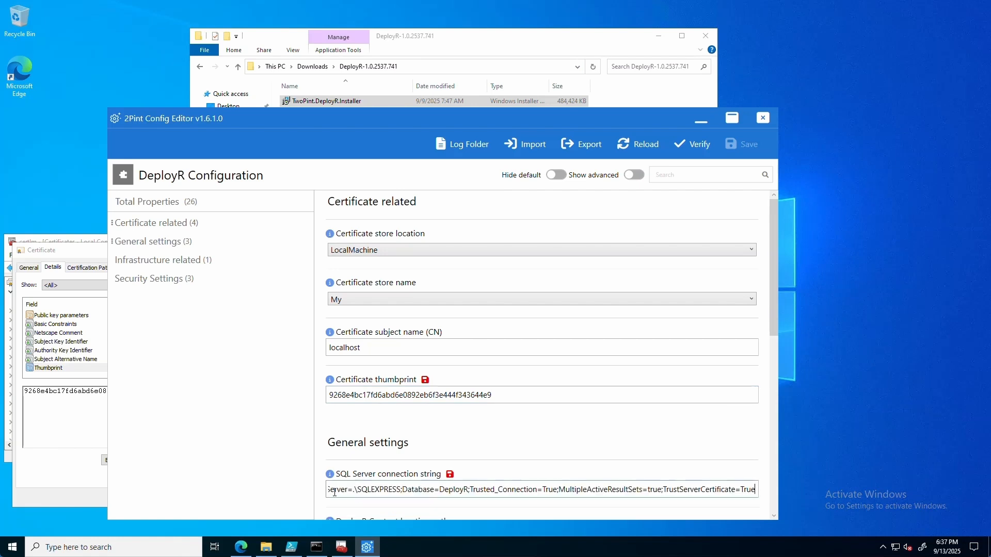
pyautogui.scroll(-3, 377, 464)
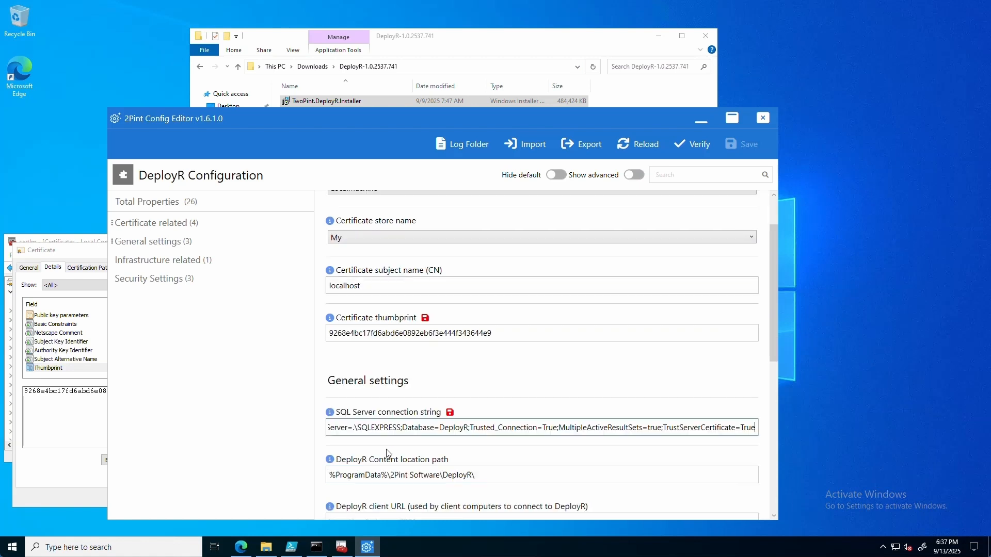
pyautogui.scroll(-1, 391, 452)
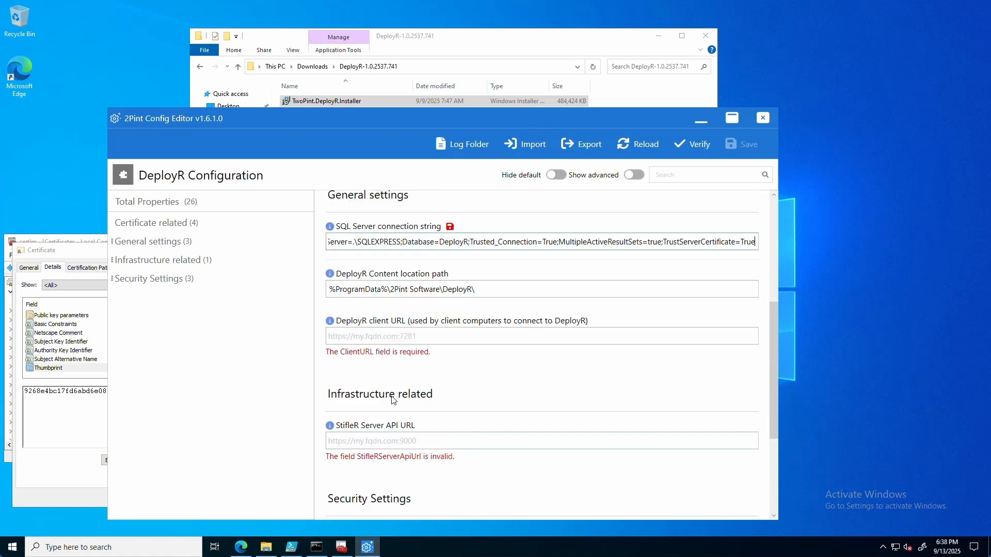
pyautogui.click(436, 335)
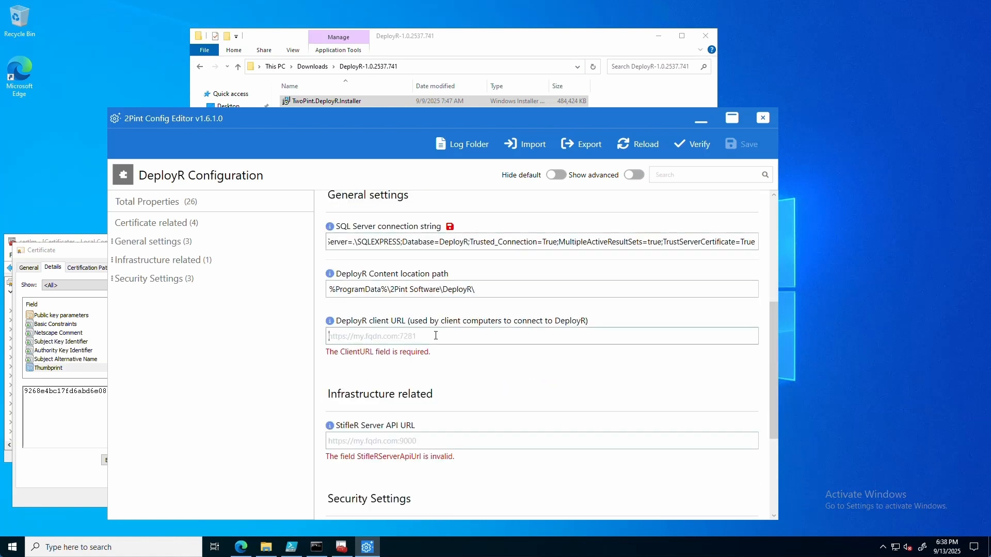
pyautogui.write('https://2p')
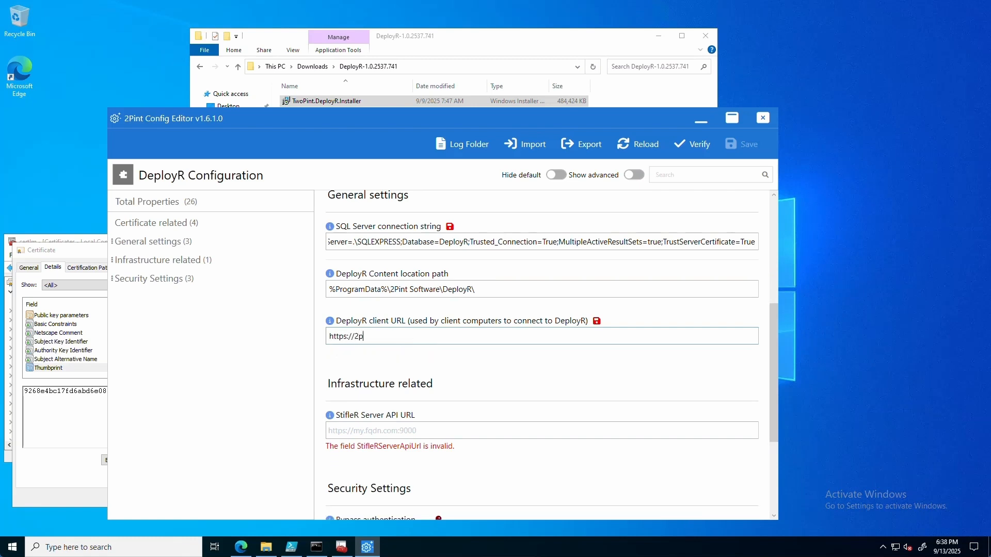
pyautogui.write('int.2pintdemo.net:')
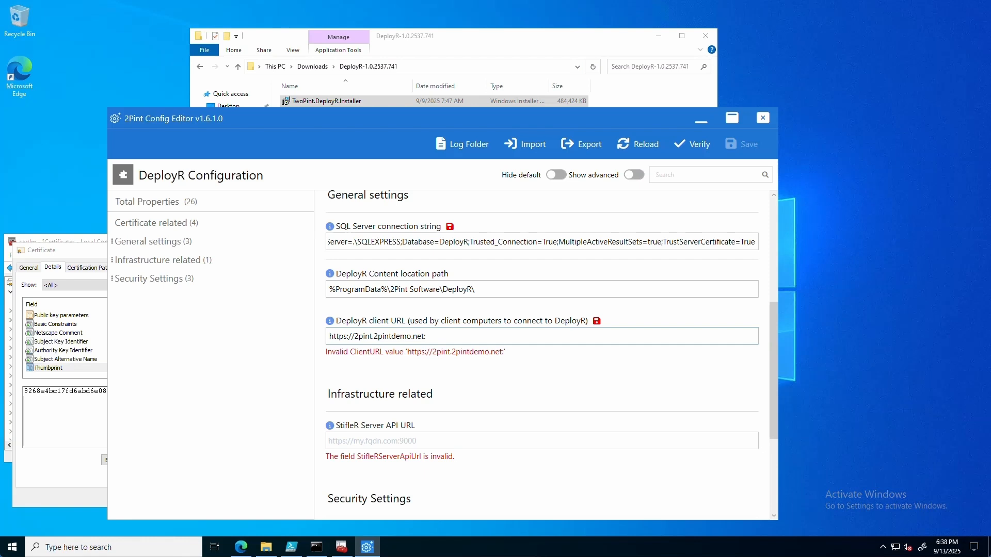
pyautogui.write('7281')
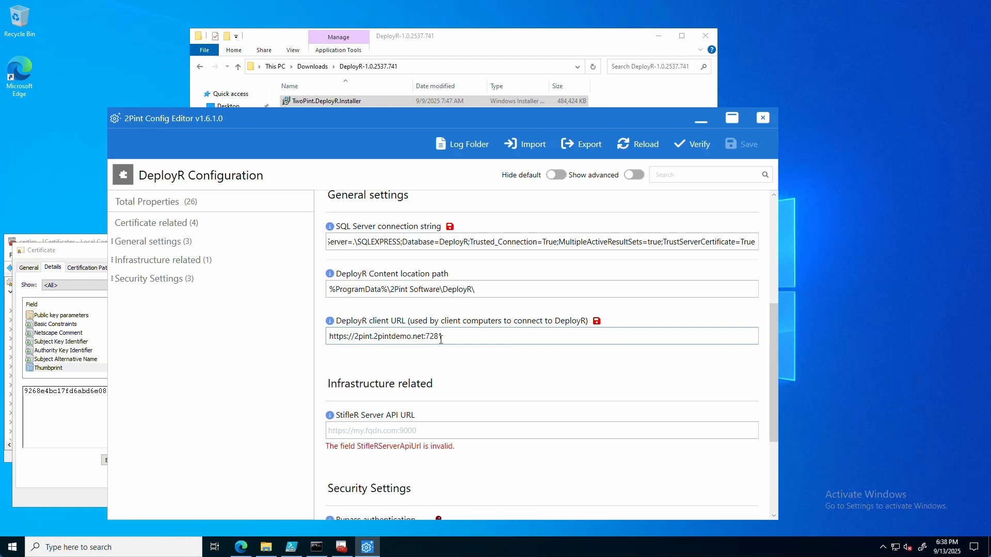
pyautogui.moveTo(427, 336); pyautogui.dragTo(325, 343)
pyautogui.hotkey('ctrl', 'c')
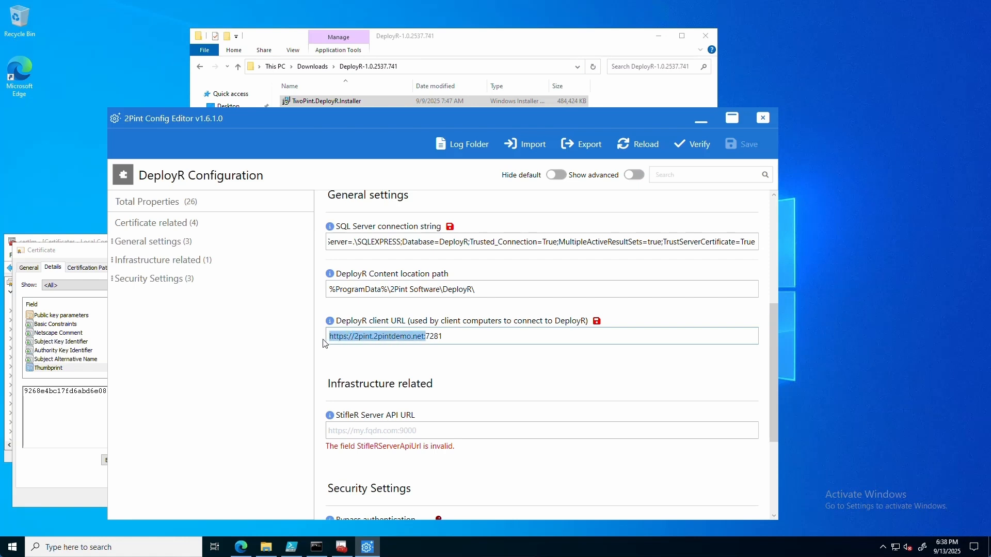
pyautogui.click(332, 435)
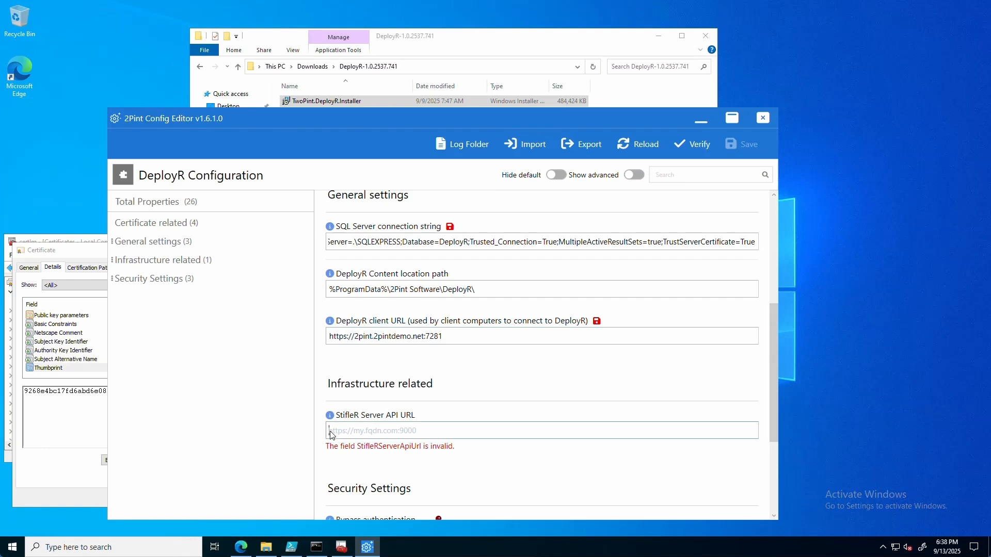
pyautogui.hotkey('ctrl', 'v')
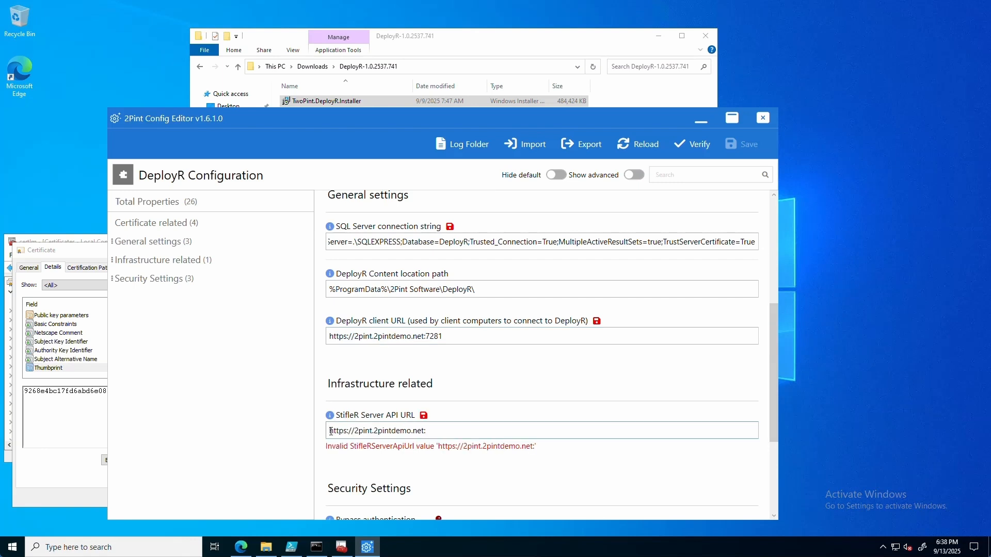
pyautogui.write('9000')
pyautogui.scroll(-3, 500, 401)
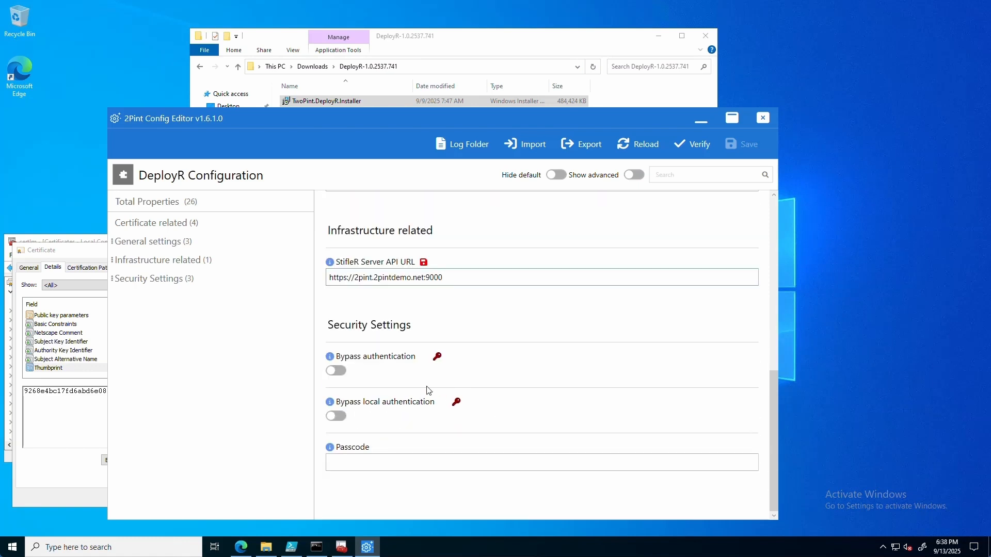
pyautogui.click(339, 375)
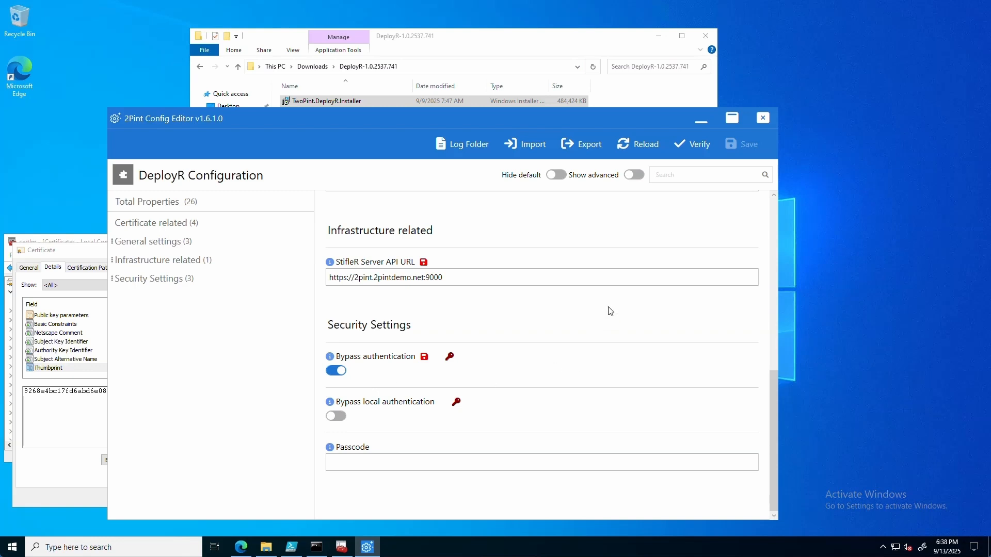
# Step: Validate and save the DeployR configuration, letting DeployRService be set to automatic and started
pyautogui.click(693, 144)
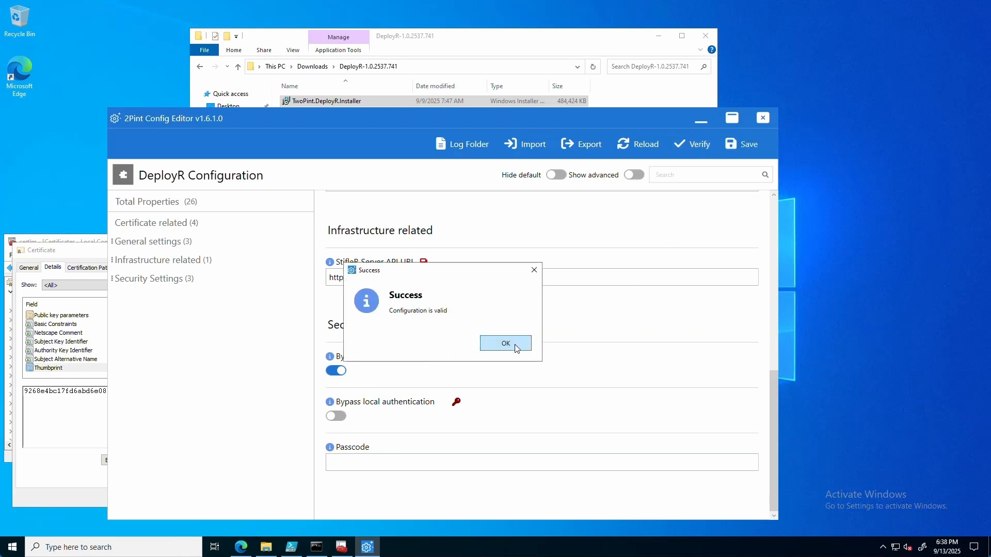
pyautogui.click(517, 347)
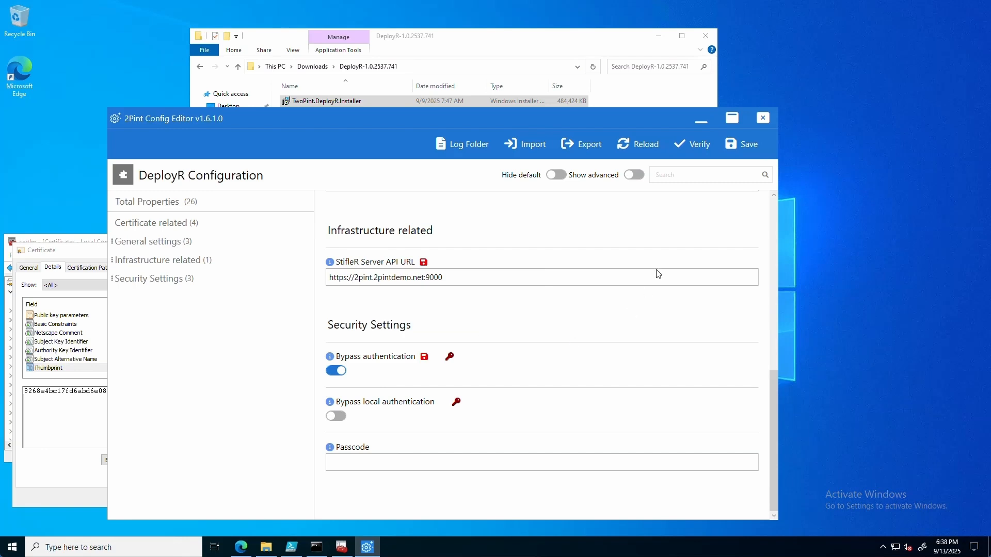
pyautogui.click(752, 146)
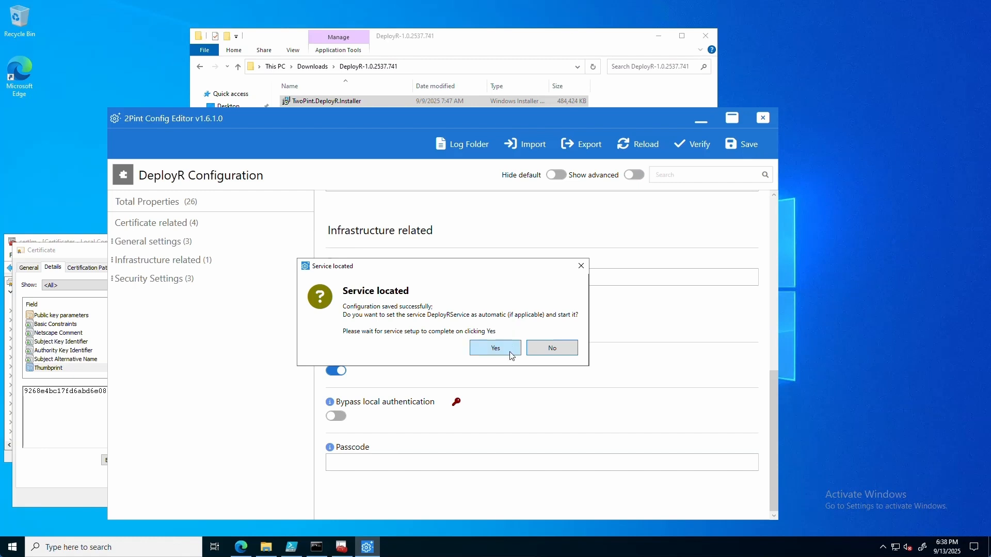
pyautogui.click(496, 348)
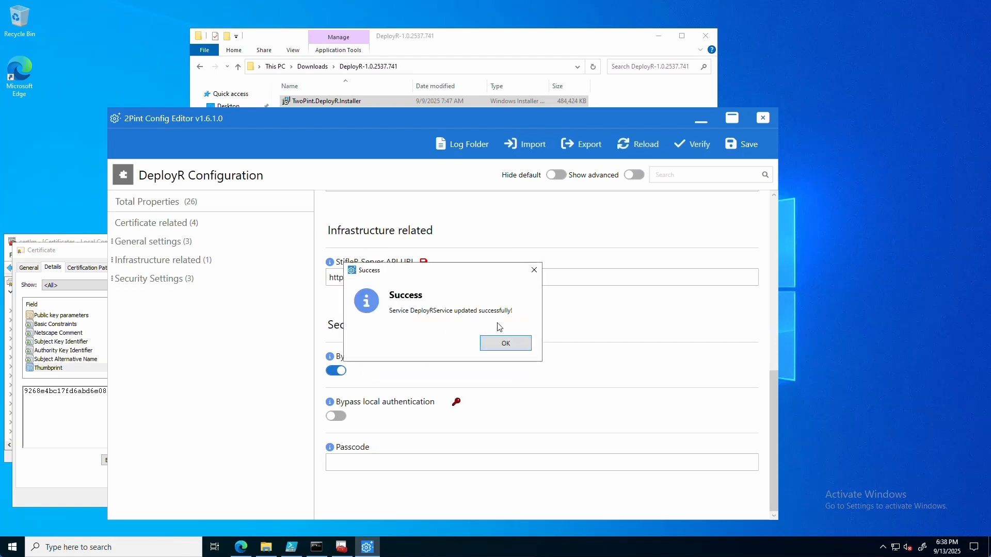
pyautogui.click(506, 345)
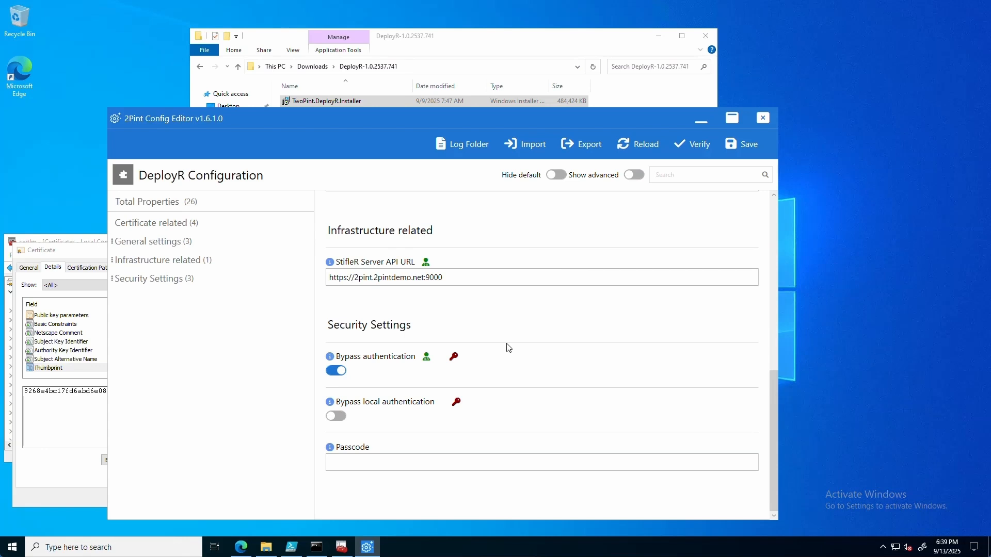
# Step: Close Config Editor and check in services.msc that the DeployR service is running
pyautogui.click(763, 119)
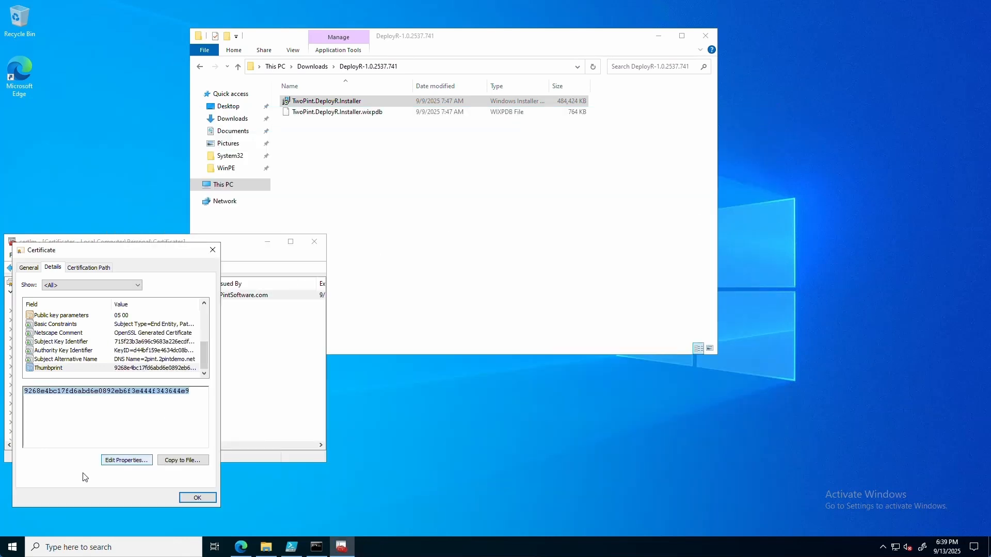
pyautogui.rightClick(20, 542)
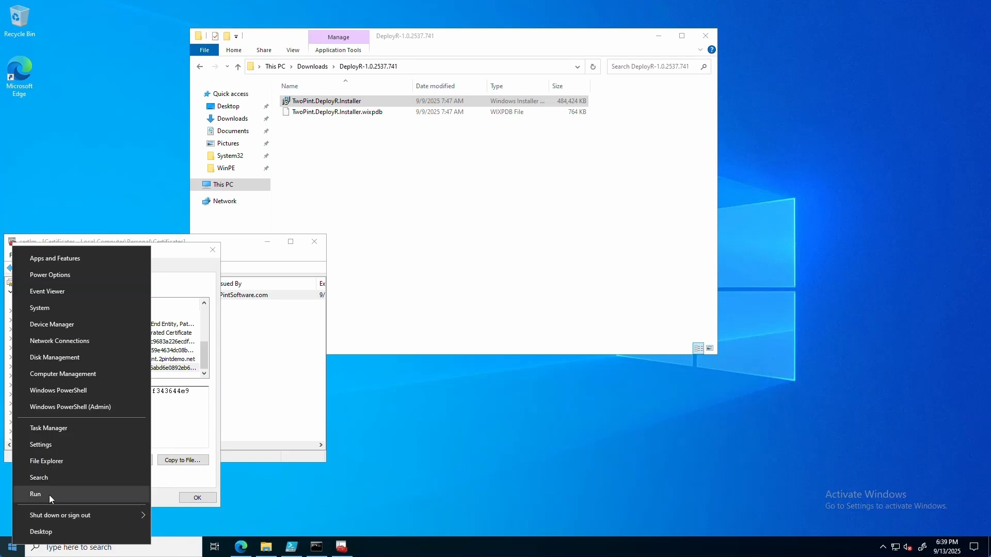
pyautogui.click(48, 494)
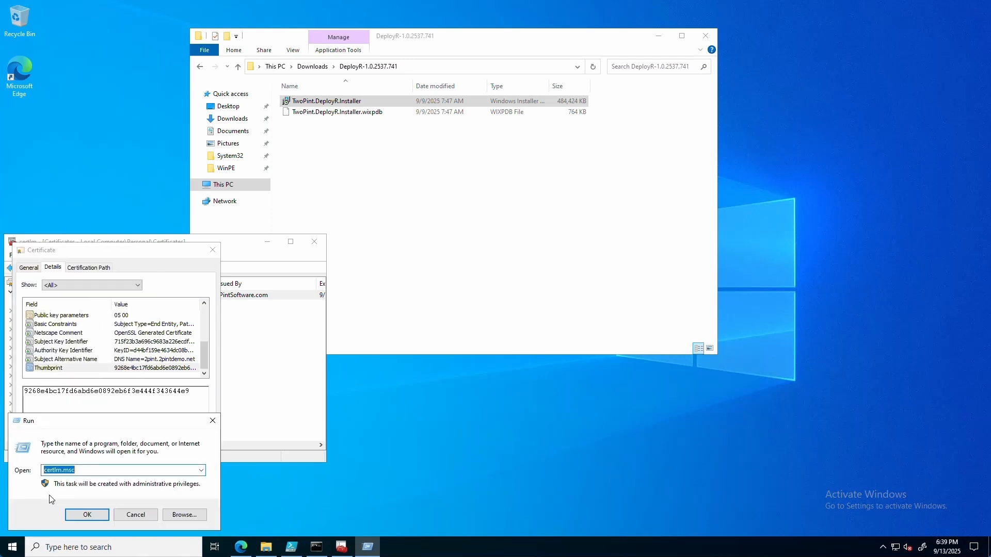
pyautogui.write('service')
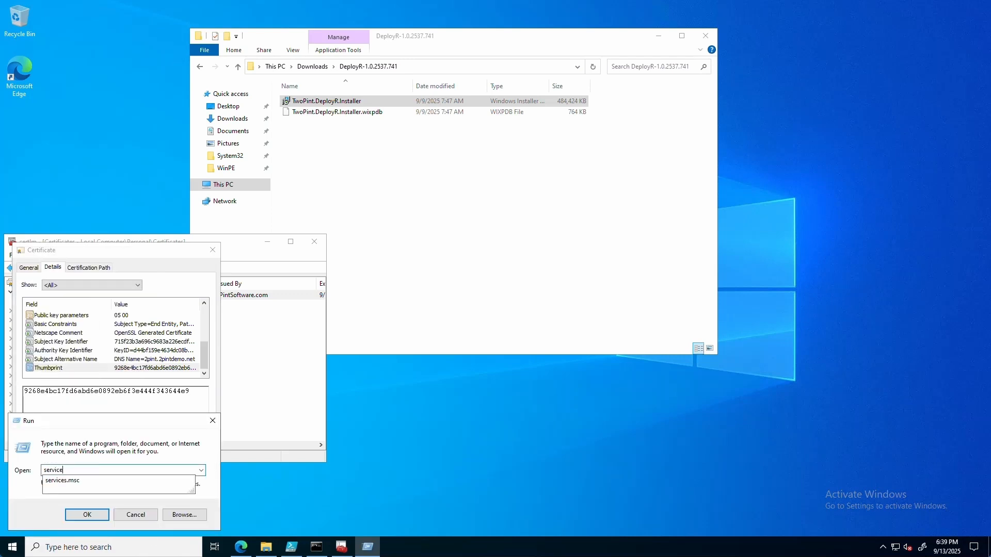
pyautogui.write('s.msc')
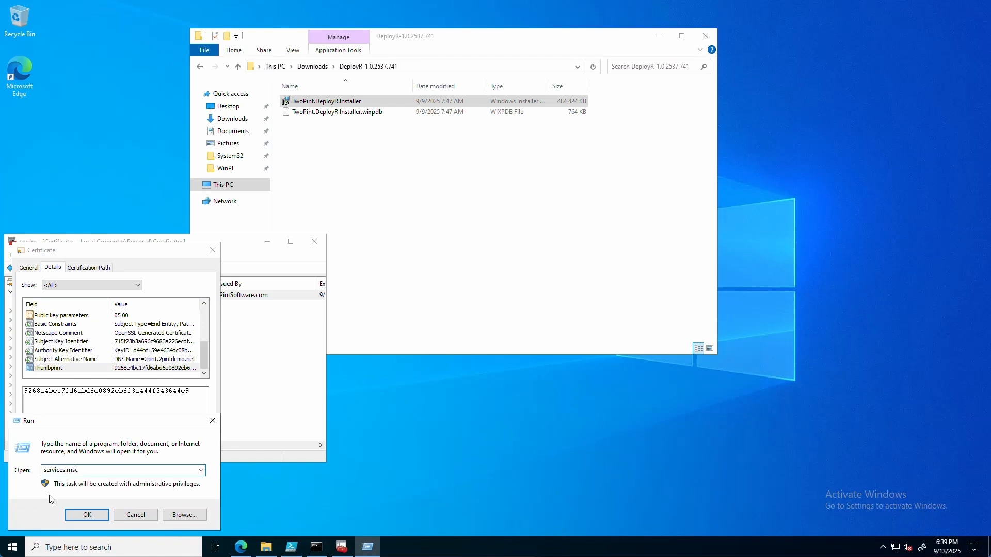
pyautogui.press('Return')
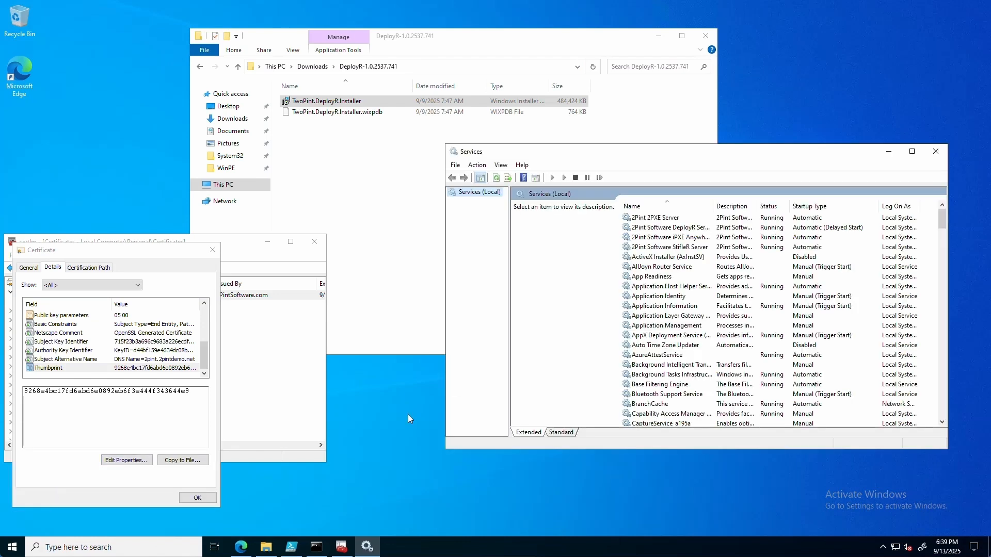
pyautogui.click(654, 228)
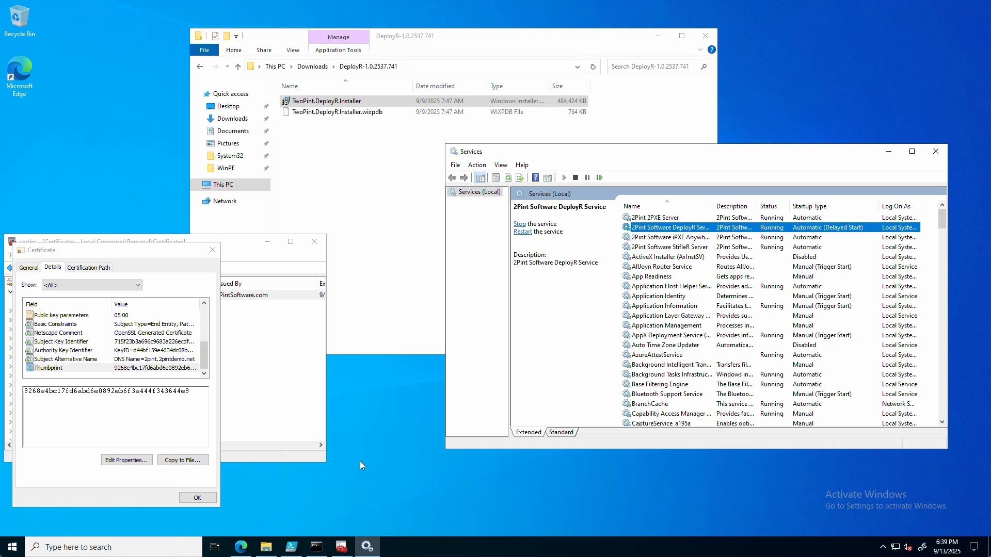
pyautogui.click(203, 503)
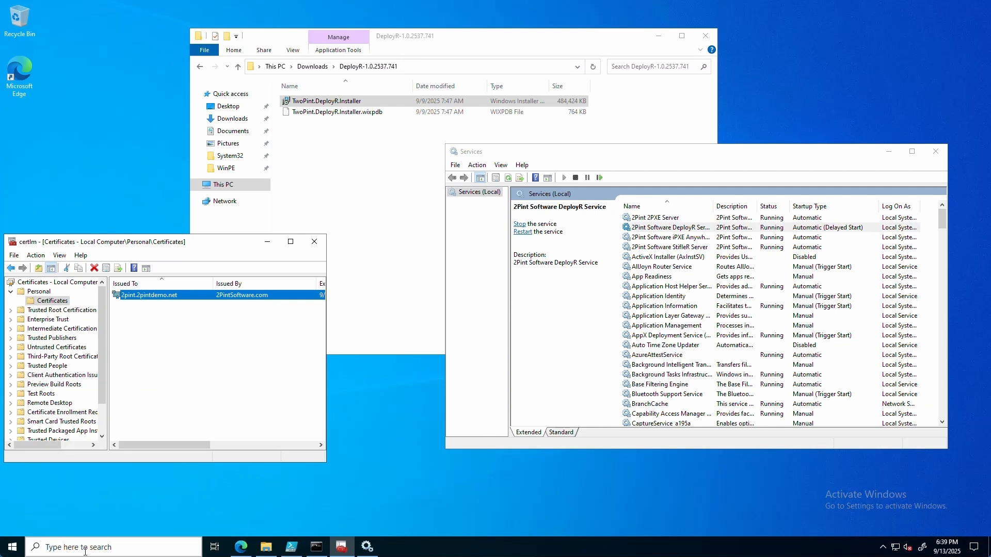
# Step: Confirm 2Pint Software DeployR 1.0.2537.741 in Programs and Features, then return to the browser
pyautogui.rightClick(15, 552)
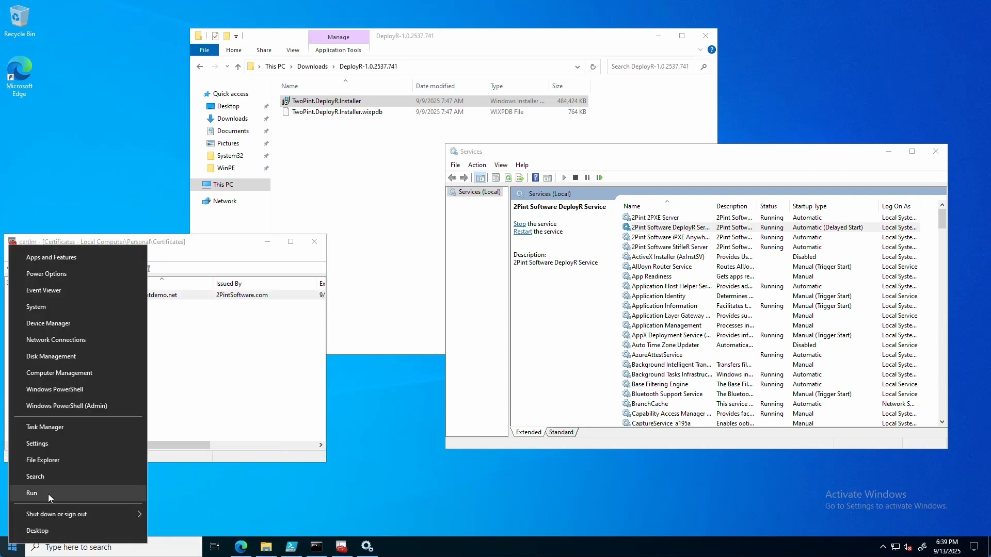
pyautogui.click(48, 495)
pyautogui.write('ap')
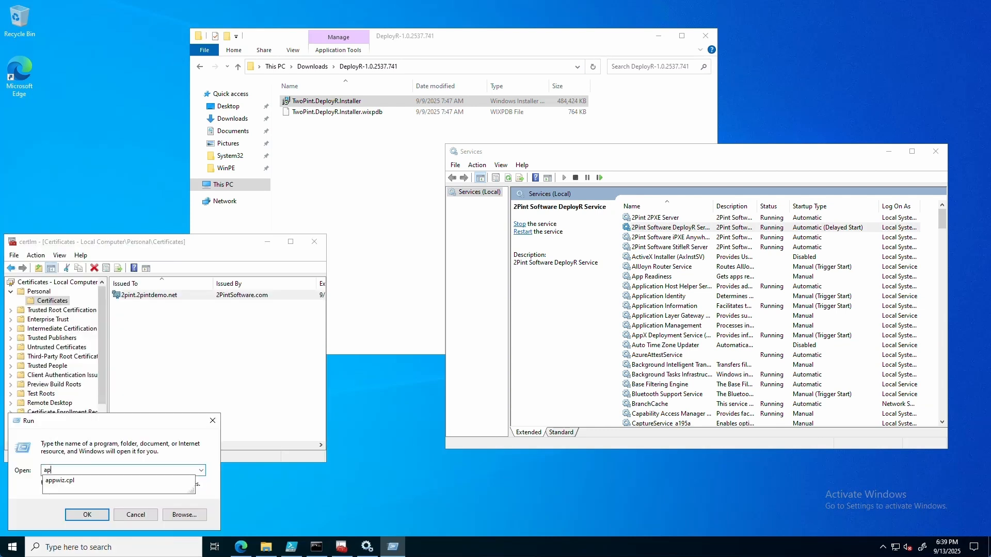
pyautogui.press('Down')
pyautogui.press('Return')
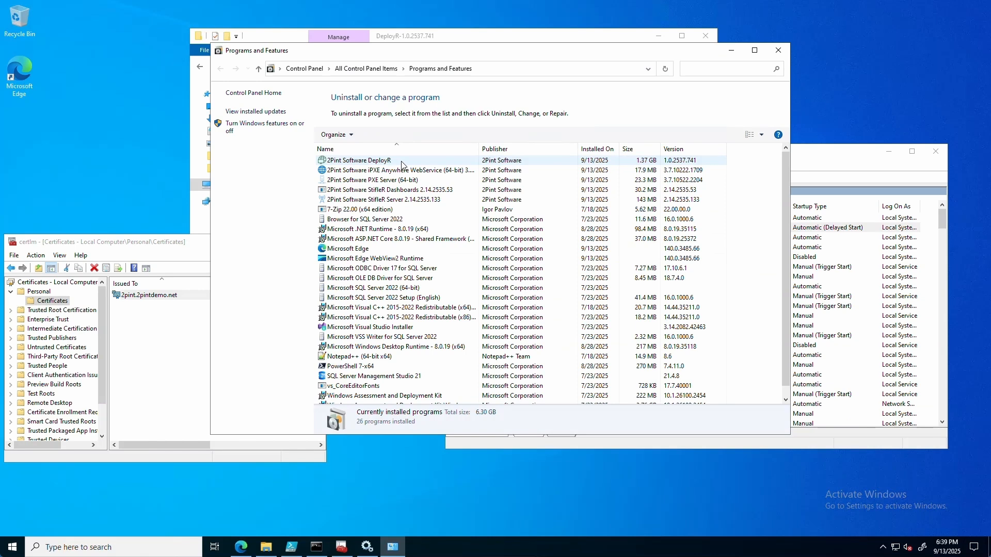
pyautogui.click(239, 552)
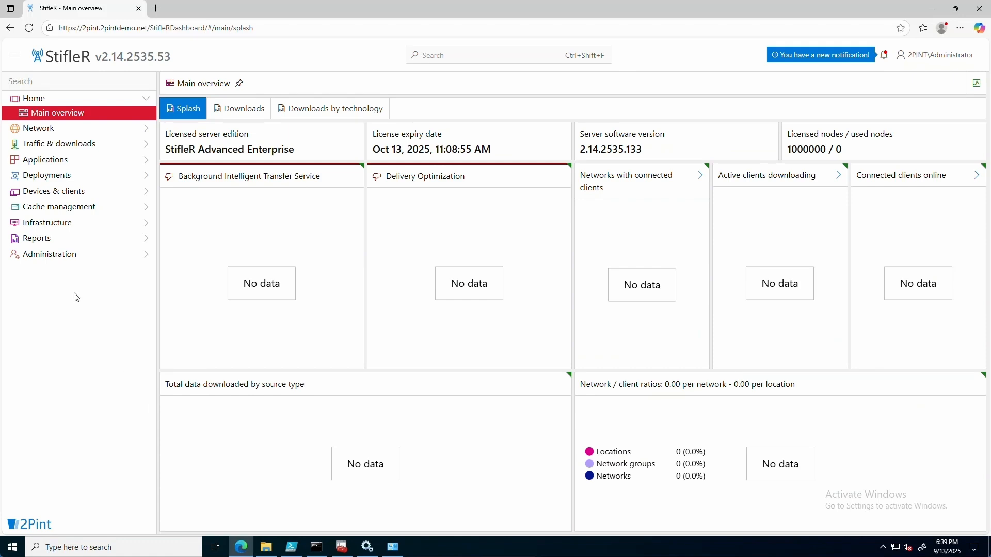
# Step: Approve the DeployR service on host 2PINT under Administration > Infrastructure services
pyautogui.click(66, 255)
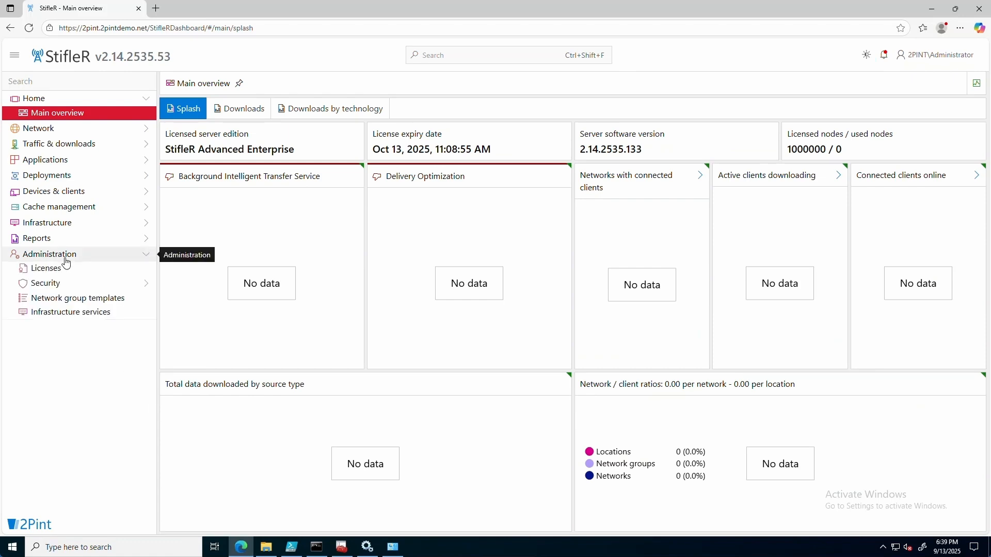
pyautogui.click(79, 315)
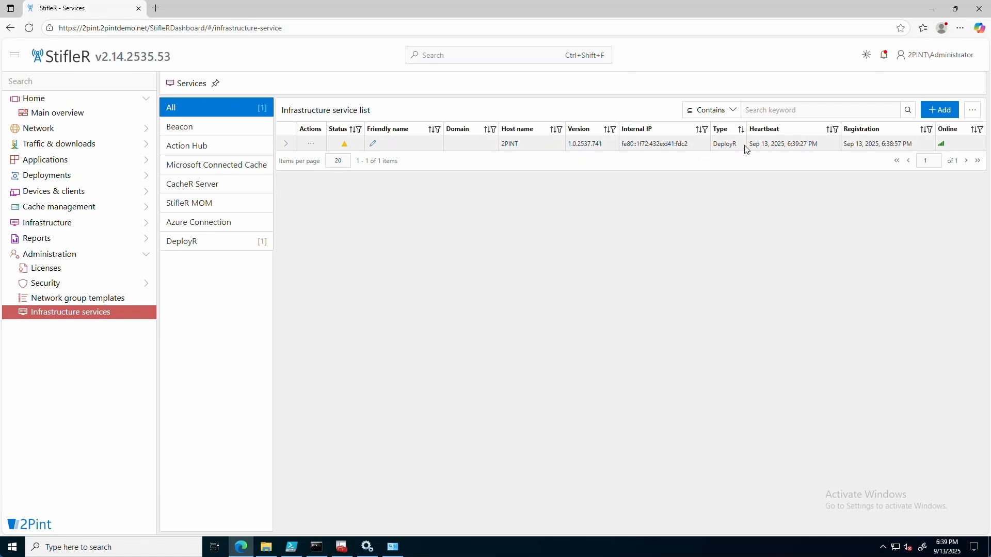
pyautogui.click(310, 144)
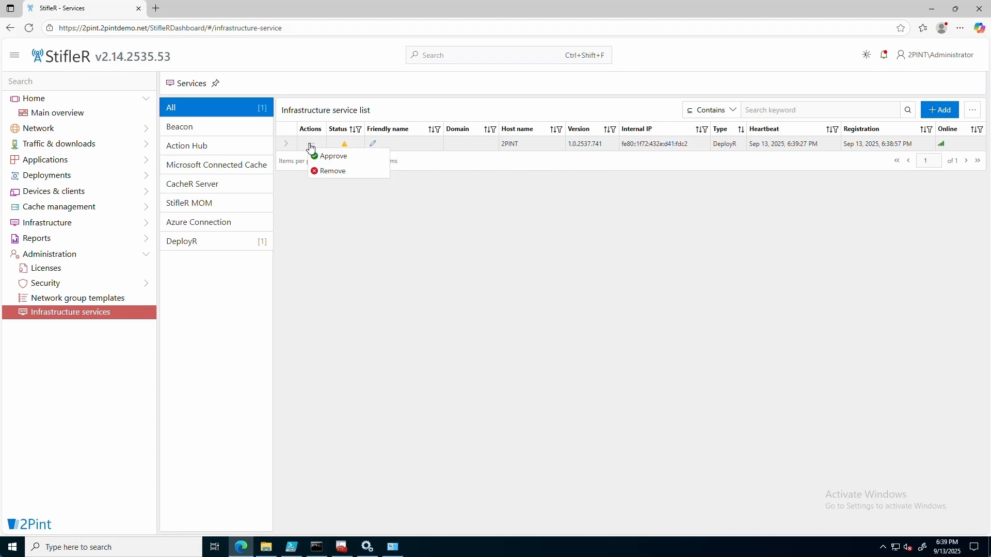
pyautogui.click(335, 156)
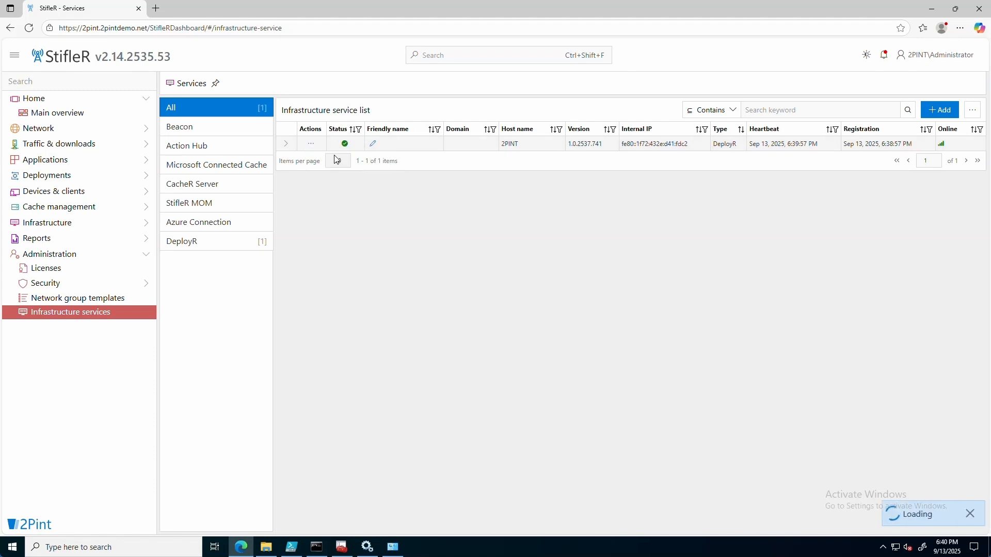
pyautogui.moveTo(346, 146)
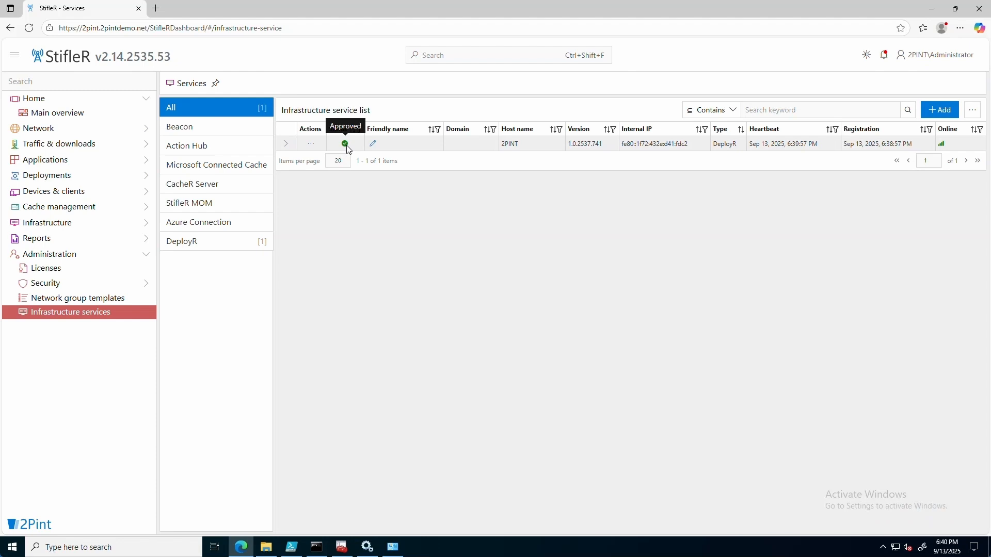
# Step: Under Deployments > DeployR, browse Task sequences, Step definitions, Content items, then the four default Boot images
pyautogui.click(77, 177)
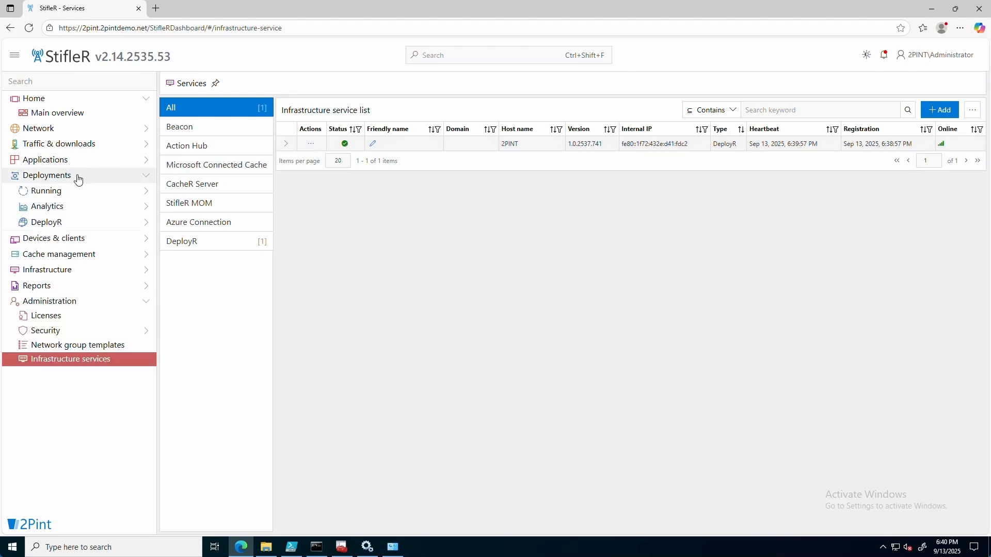
pyautogui.click(86, 227)
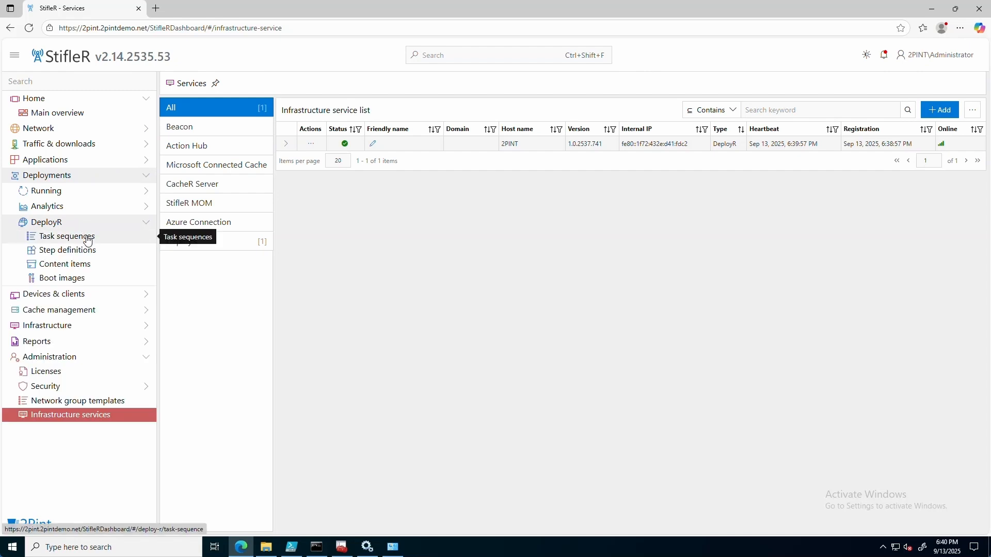
pyautogui.click(87, 238)
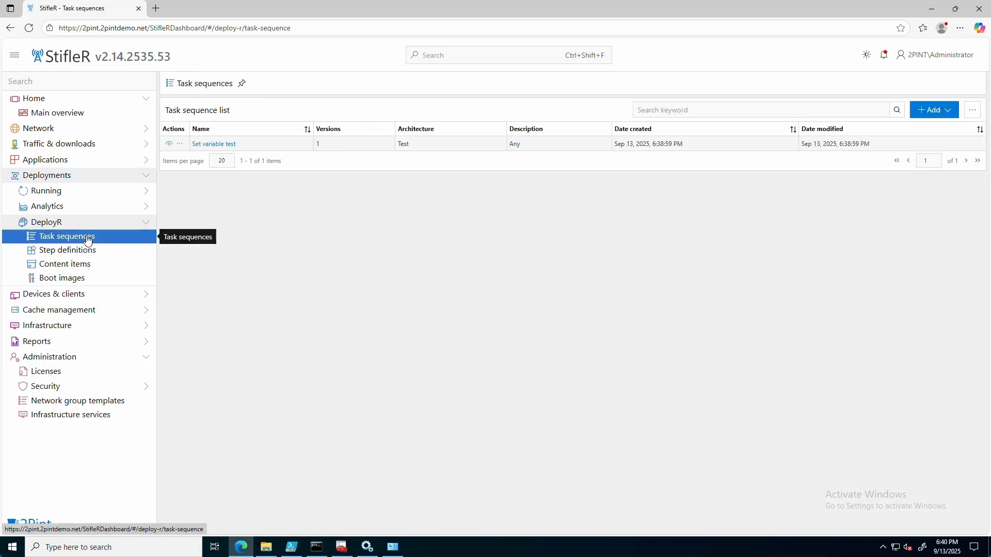
pyautogui.click(85, 253)
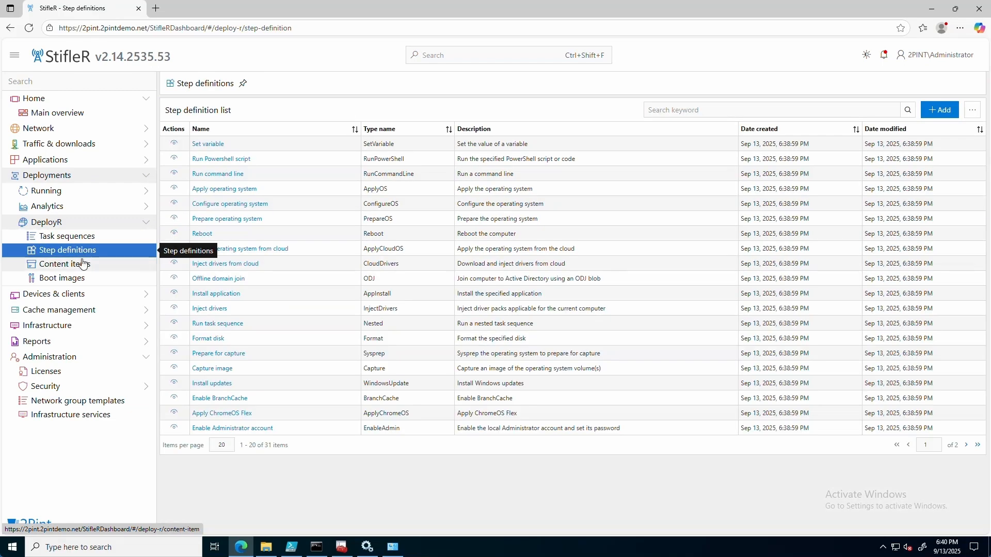
pyautogui.click(82, 266)
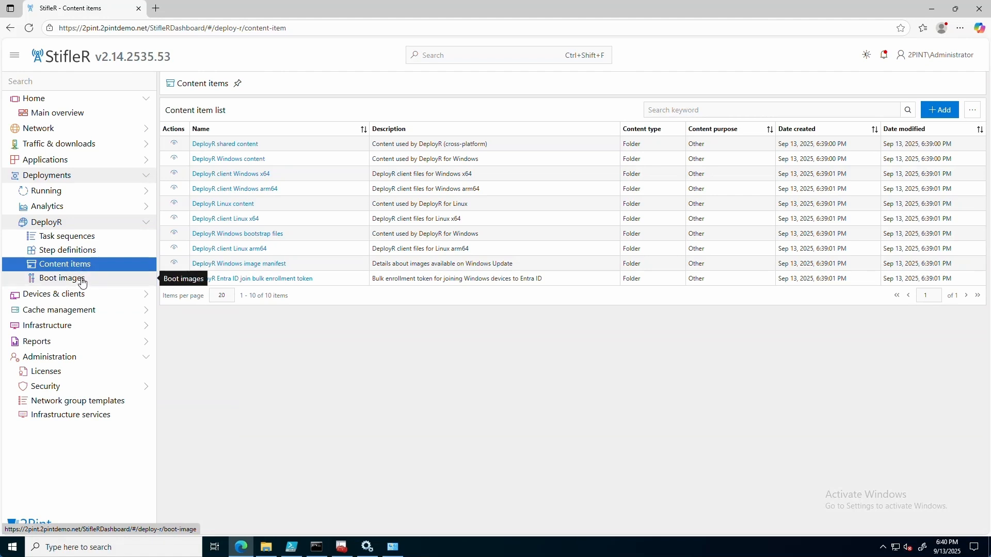
pyautogui.click(83, 282)
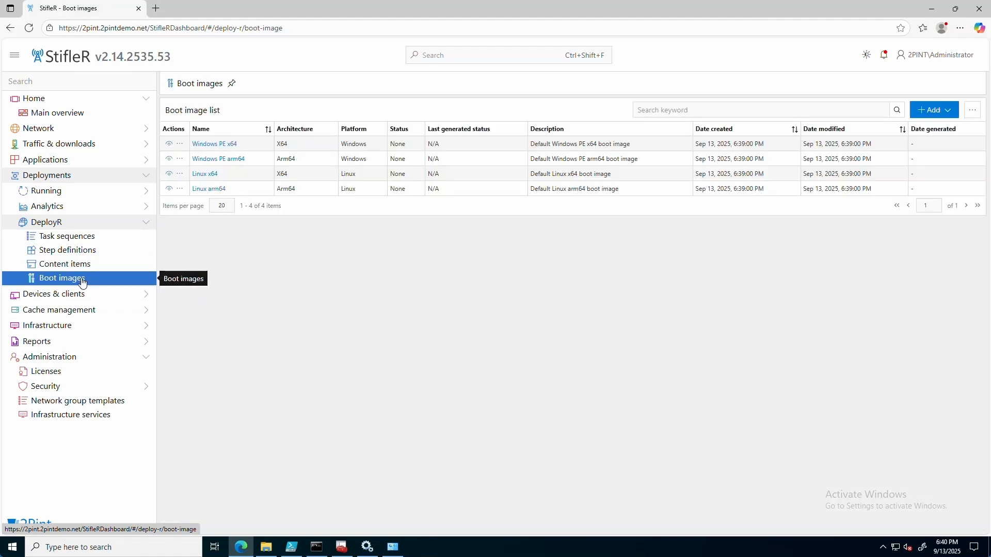